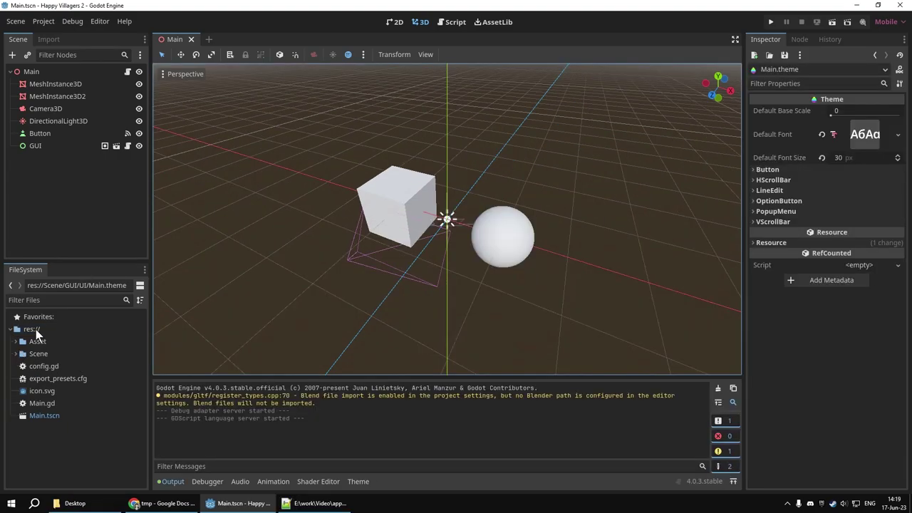
Step: Create a new Theme resource from the res:// folder's New Resource option
right_click(36, 329)
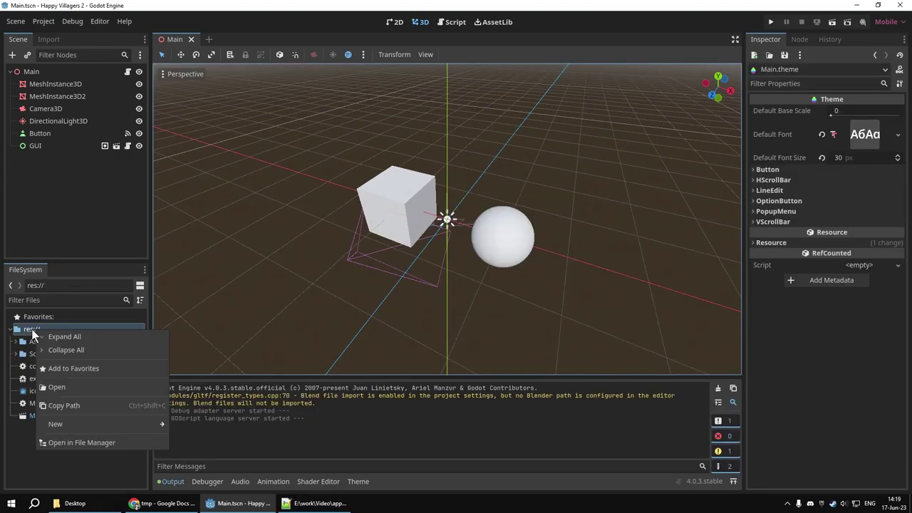
mouse_move(83, 422)
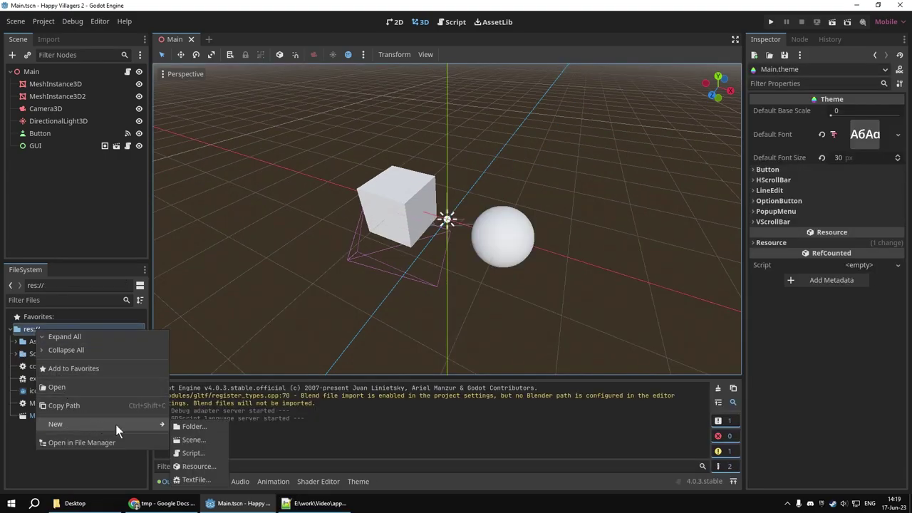
left_click(210, 467)
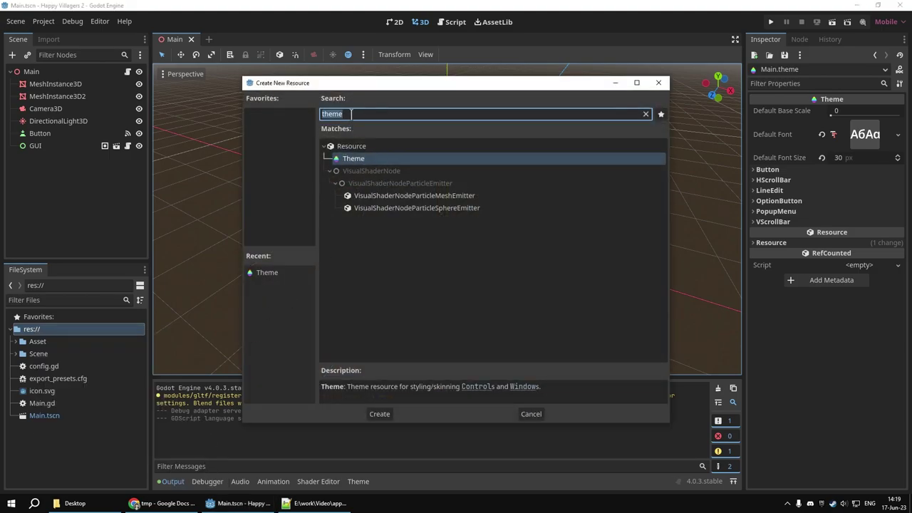
type("them")
left_click(364, 157)
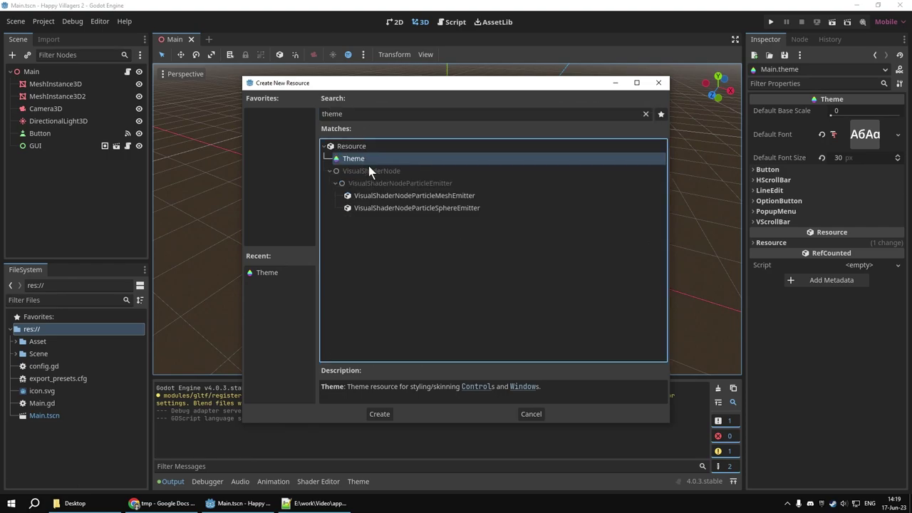
left_click(386, 413)
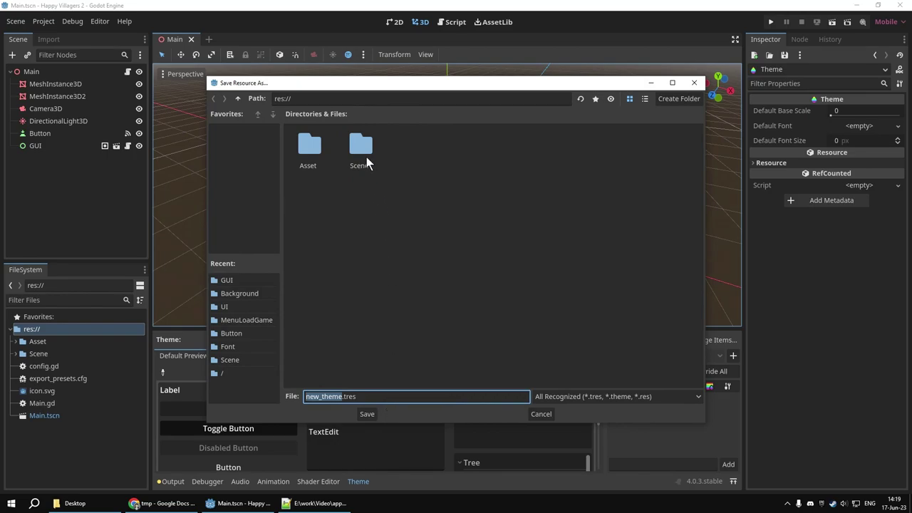
Step: Point the save dialog at Scene/GUI/UI and choose Main.theme as the file name
double_click(363, 158)
double_click(364, 155)
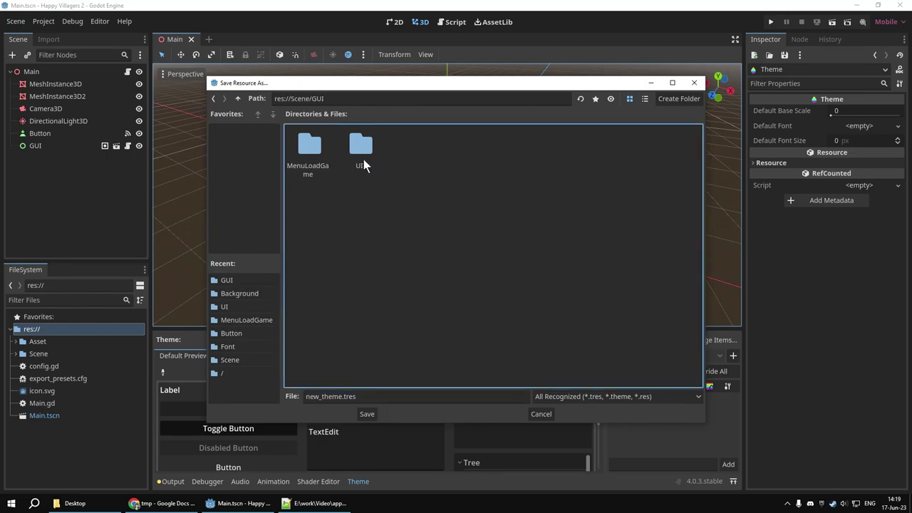
double_click(363, 159)
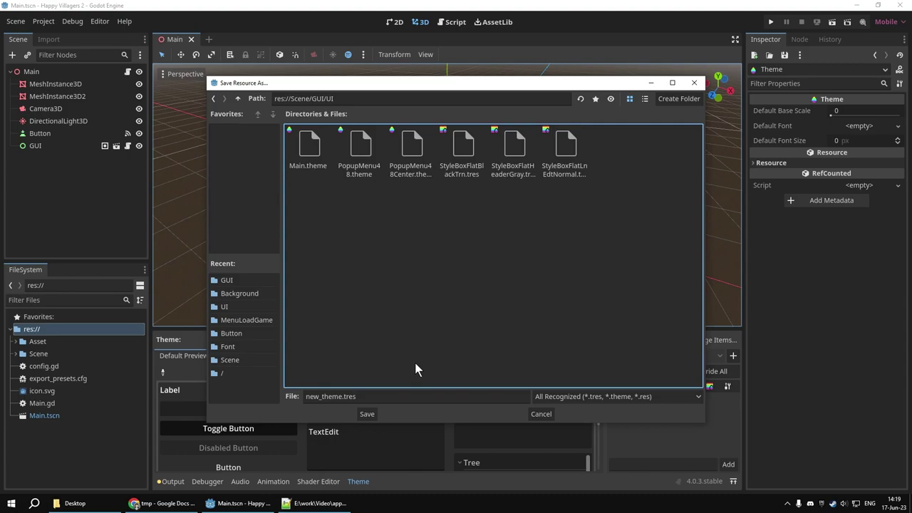
left_click(311, 174)
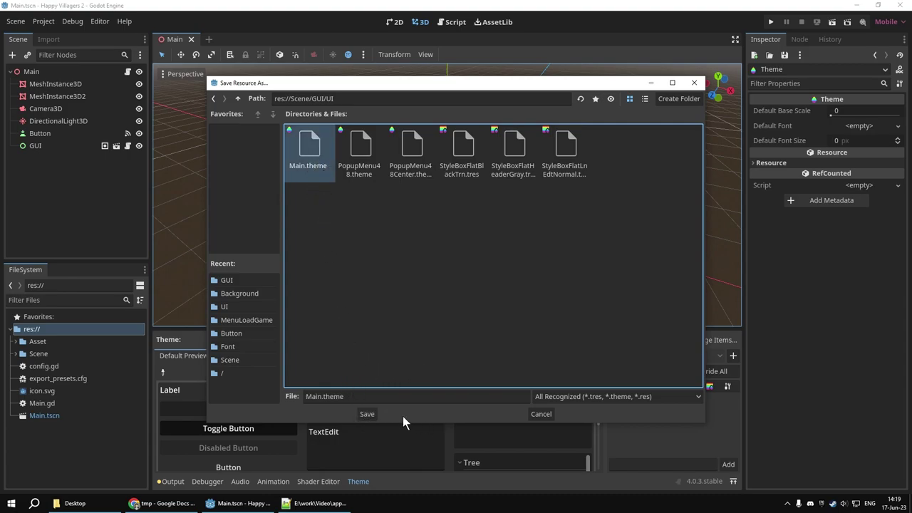
Step: Discard the unsaved theme and open the existing Main.theme in the theme editor
left_click(532, 414)
left_click(18, 354)
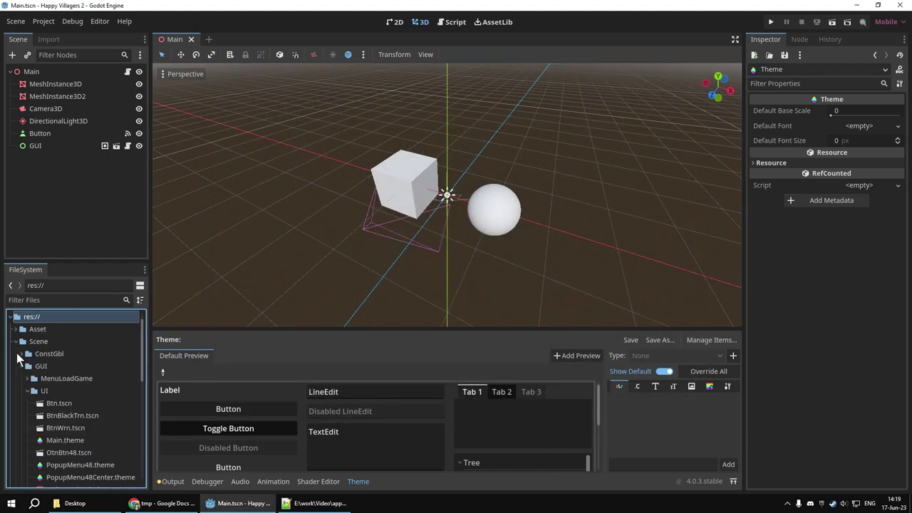
scroll(30, 384, "down", 3)
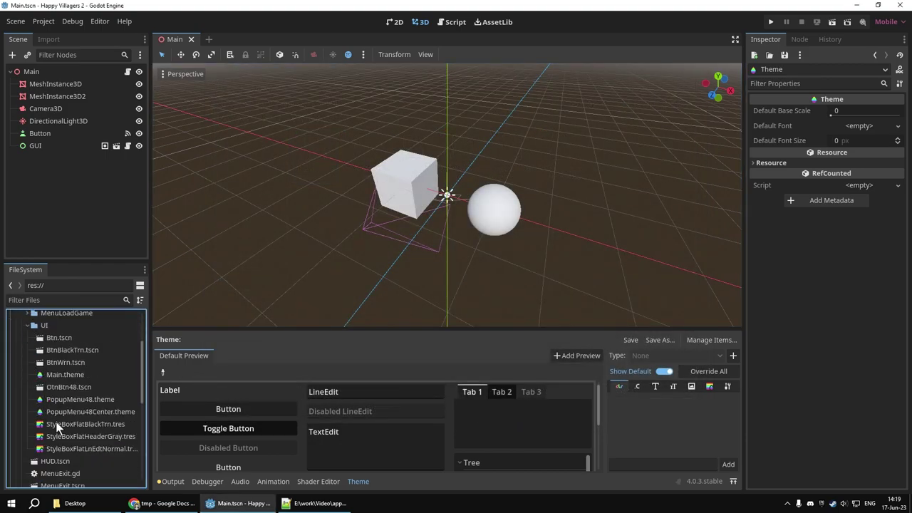
double_click(69, 376)
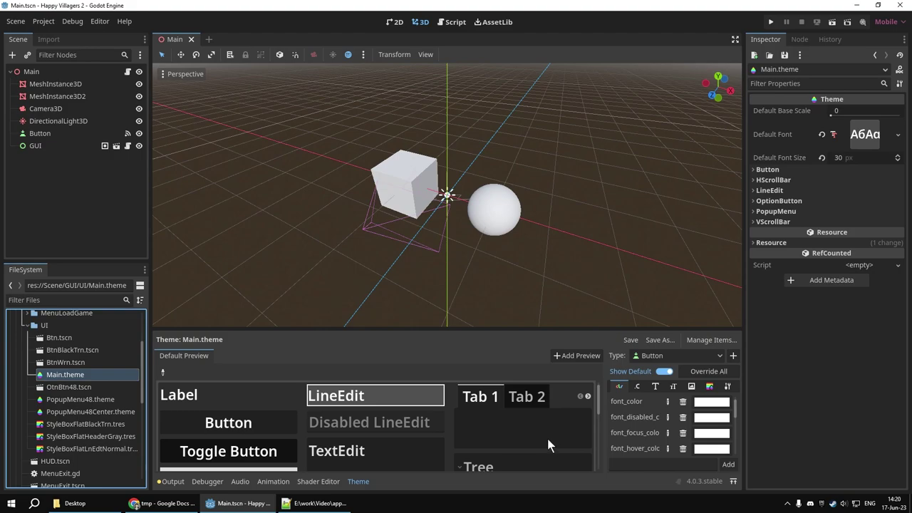
Step: Set NotoSans-SemiBold.ttf from Asset/Font as Main.theme's default font
scroll(99, 373, "up", 2)
scroll(50, 367, "up", 2)
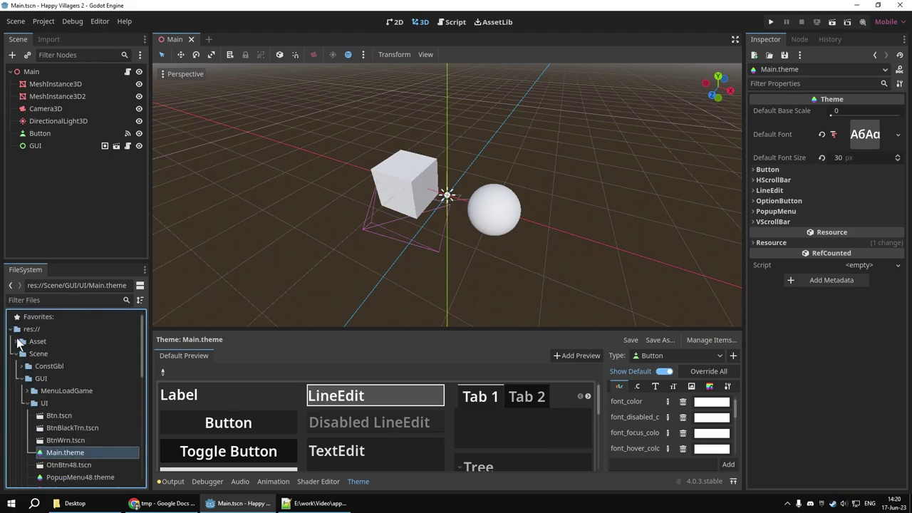
left_click(19, 342)
left_click(22, 354)
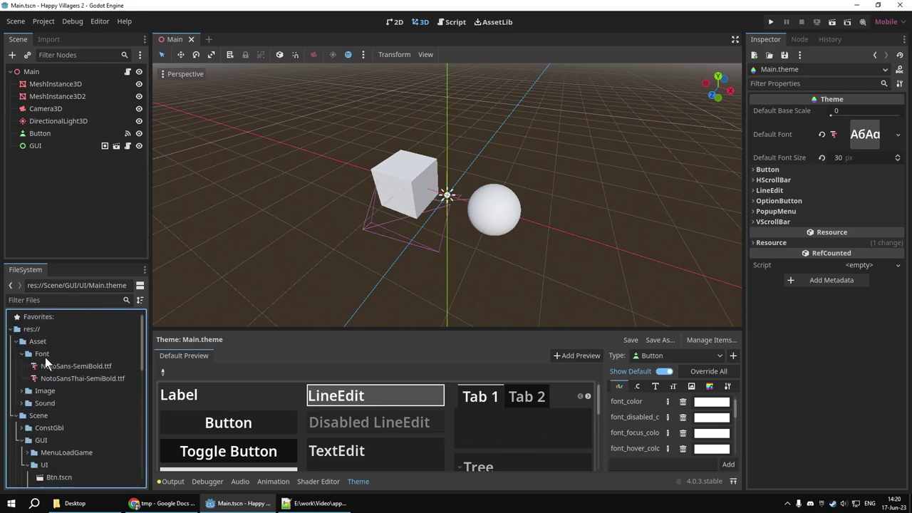
left_click(92, 367)
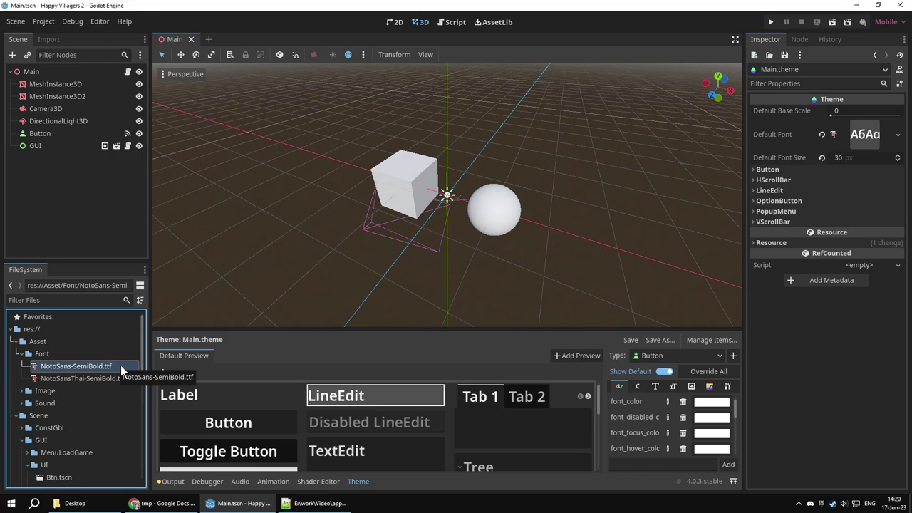
mouse_move(120, 365)
left_mouse_down()
mouse_move(598, 253)
mouse_move(866, 136)
left_mouse_up()
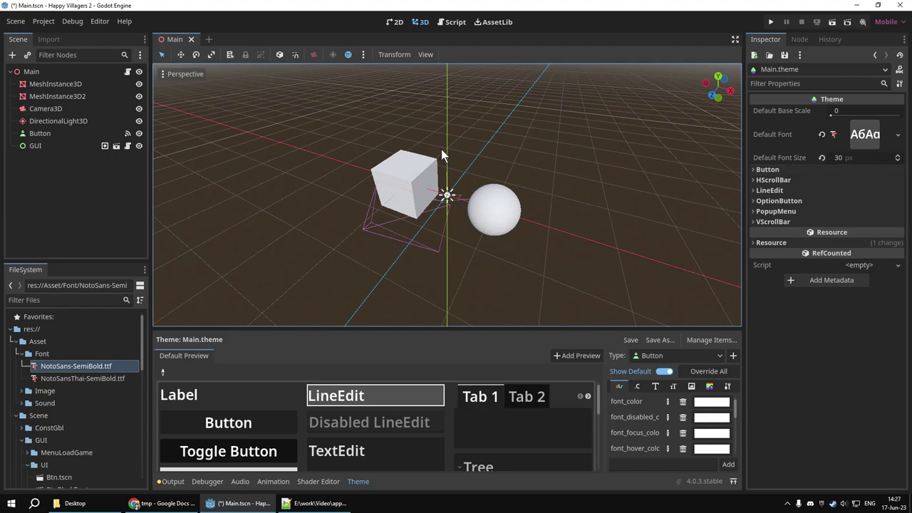
Step: Set Project Settings GUI > Theme > Custom to res://Scene/GUI/UI/Main.theme
left_click(44, 22)
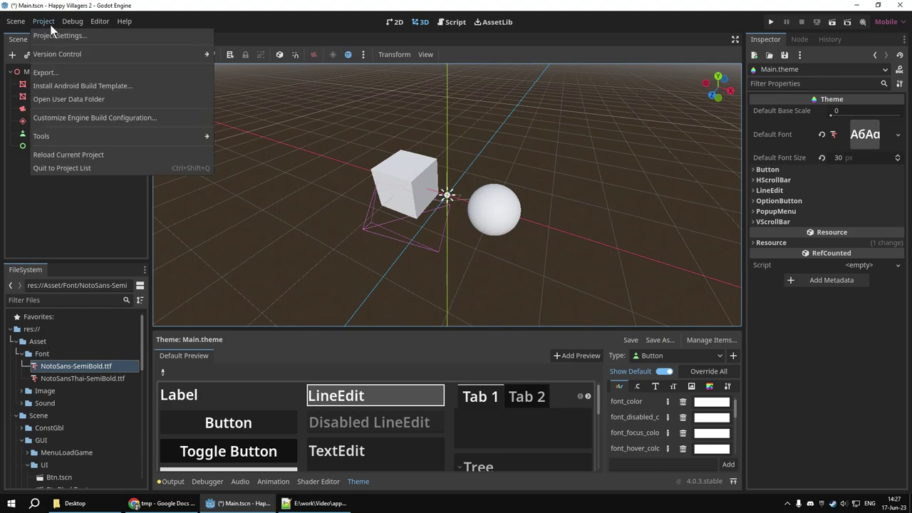
left_click(87, 35)
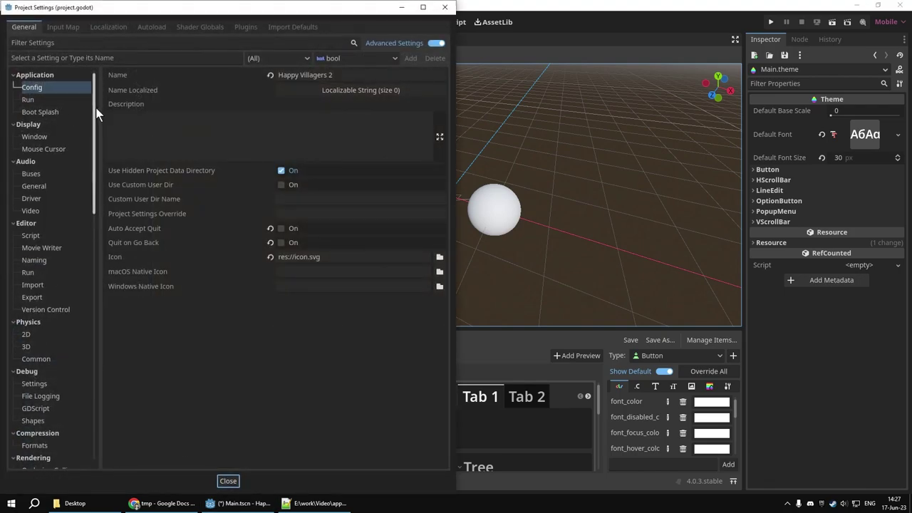
scroll(98, 190, "down", 6)
scroll(96, 229, "down", 3)
left_click_drag(96, 229, 95, 305)
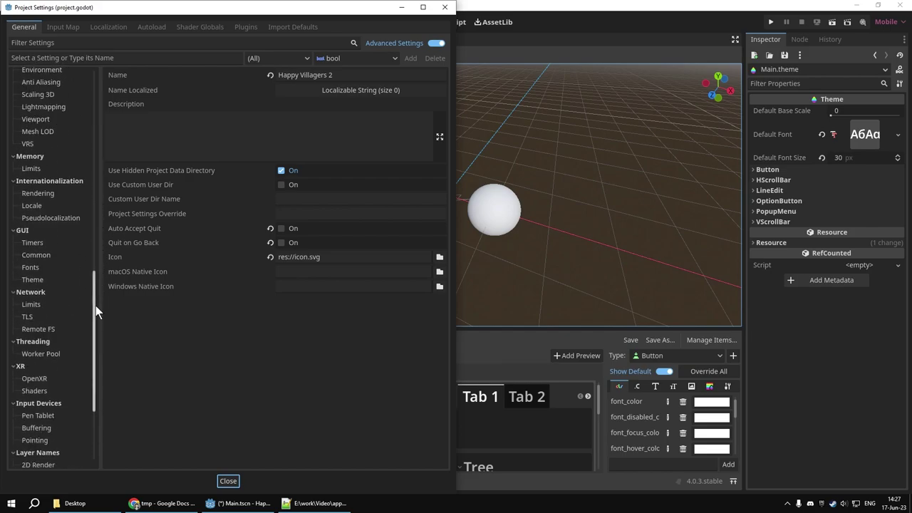
left_click(36, 279)
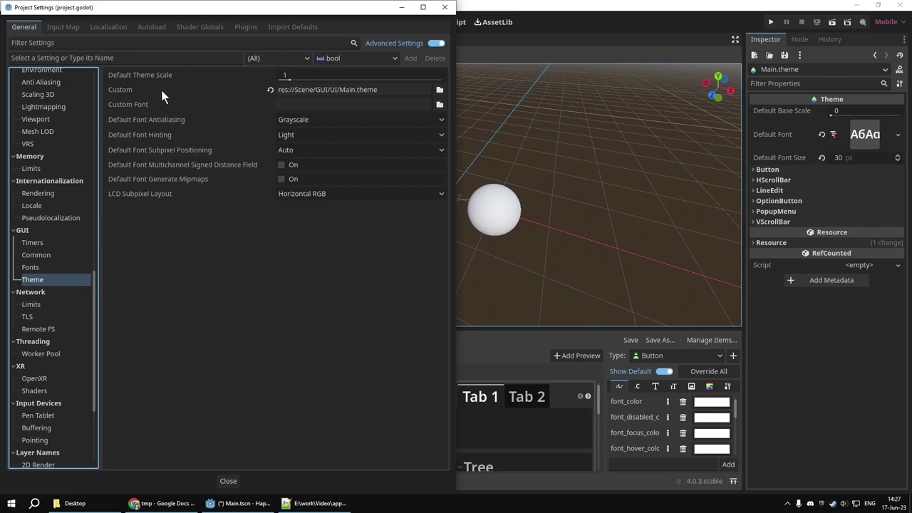
left_click(384, 91)
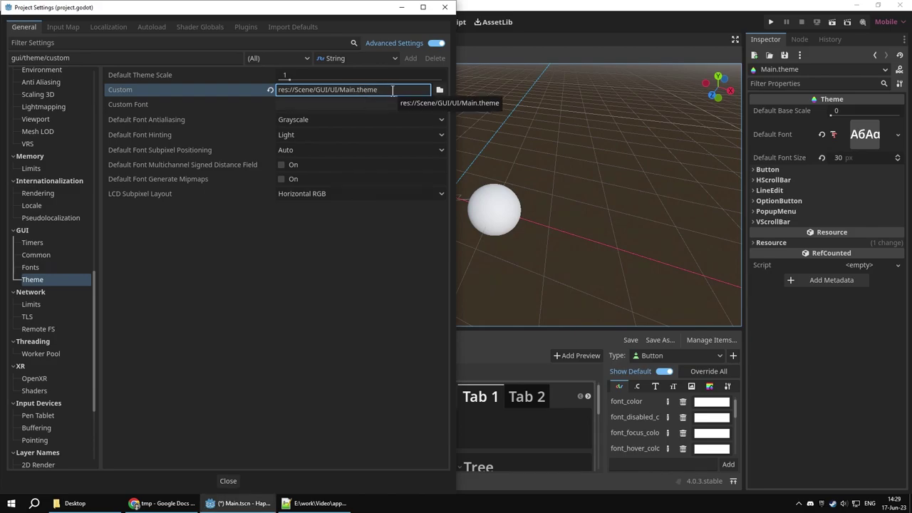
key("Return")
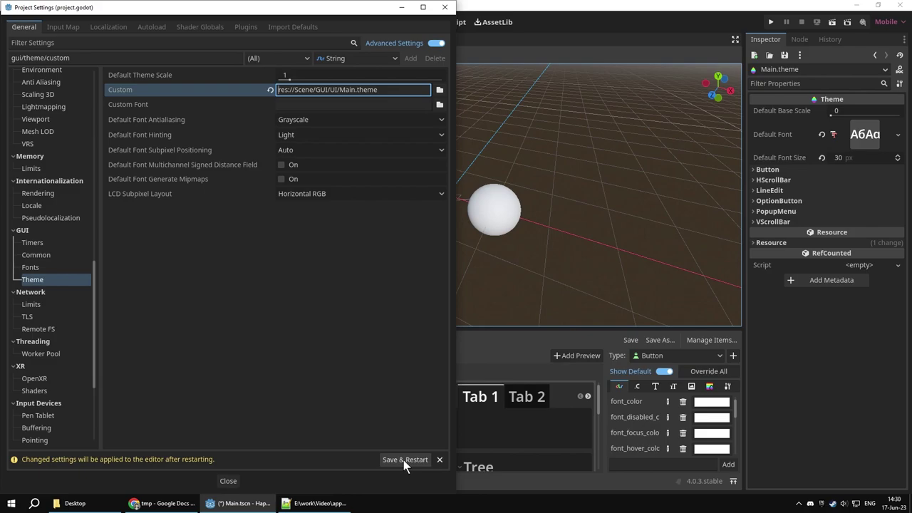
Step: Restart the editor to apply the theme, then open MenuNewGame.tscn and select its RANDOM button
left_click(403, 459)
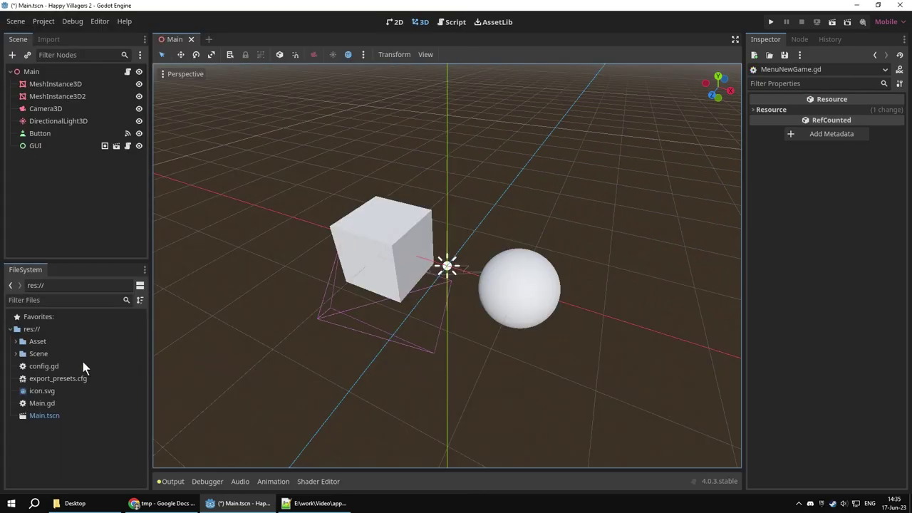
left_click(15, 353)
left_click(21, 378)
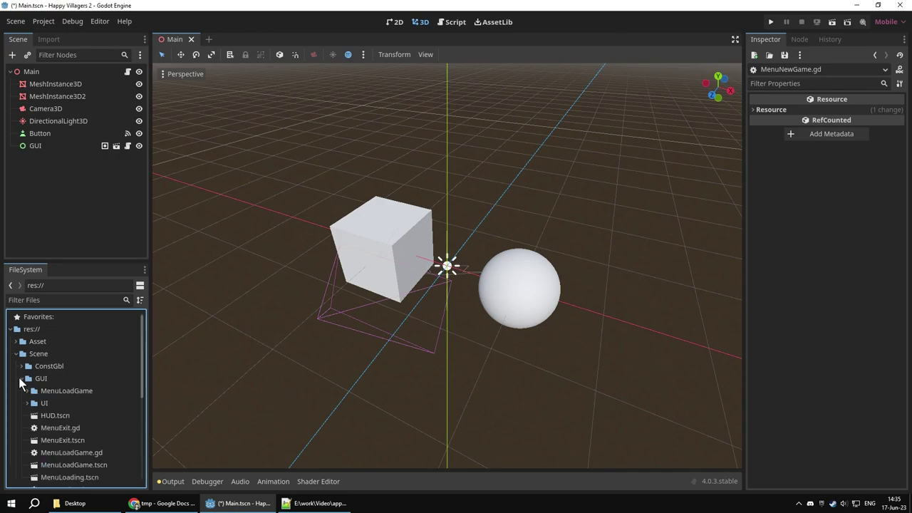
scroll(27, 413, "down", 3)
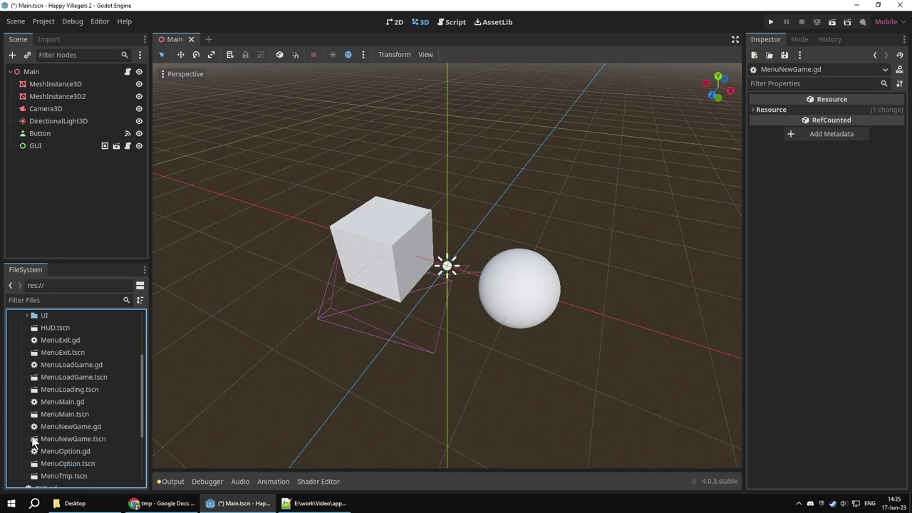
double_click(91, 440)
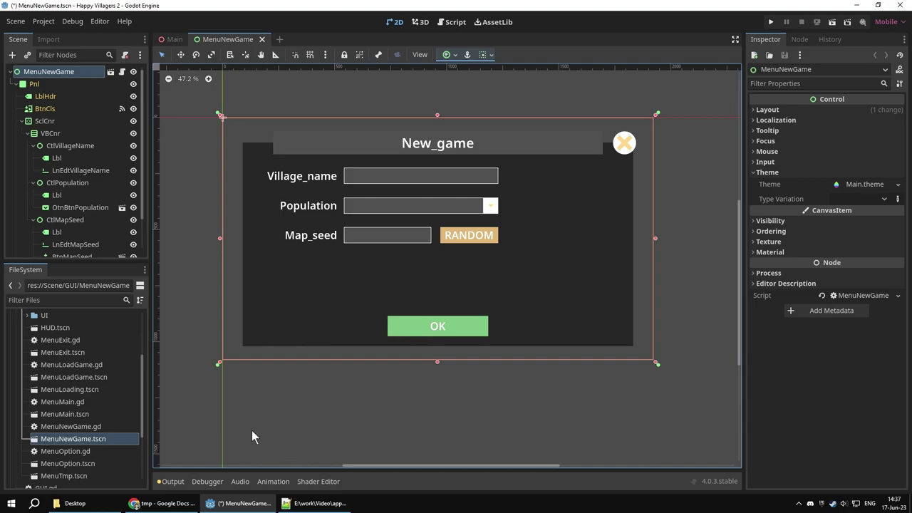
left_click(475, 244)
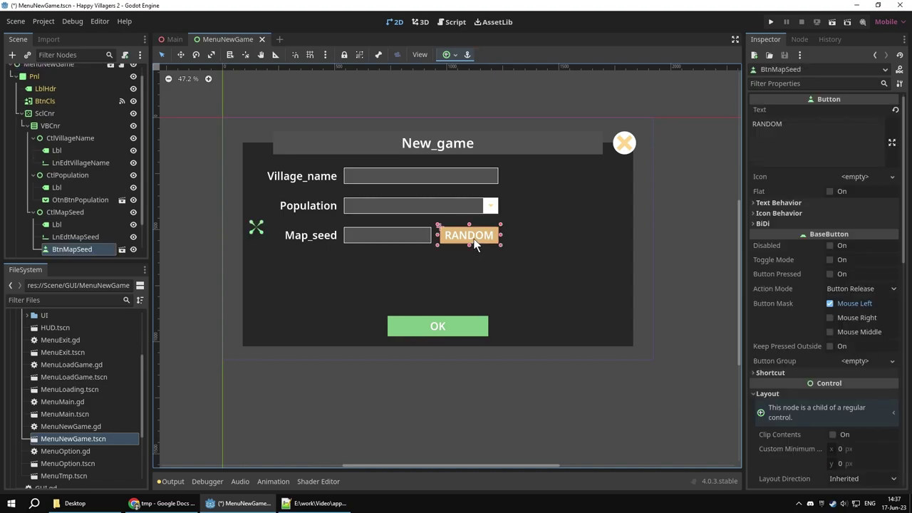
scroll(129, 196, "down", 1)
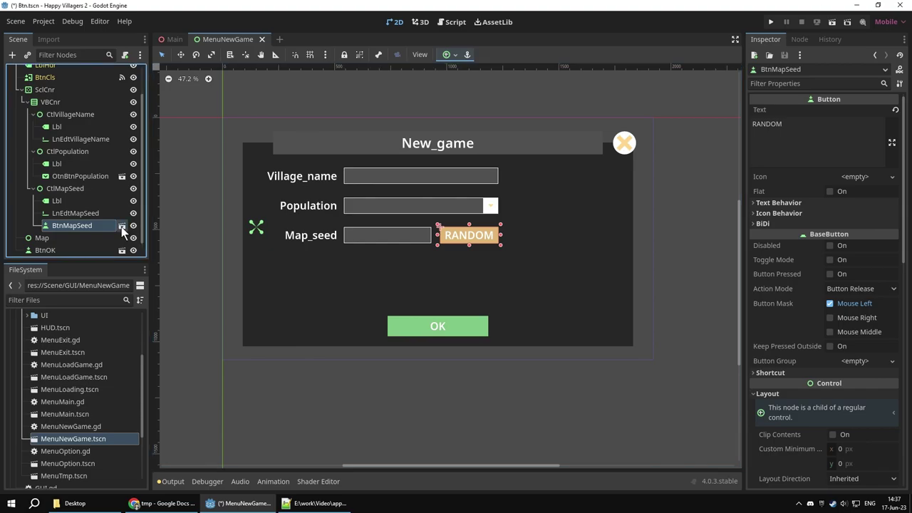
Step: Open the Btn scene and inspect its Normal, Hover and Pressed StyleBoxFlat overrides
left_click(122, 227)
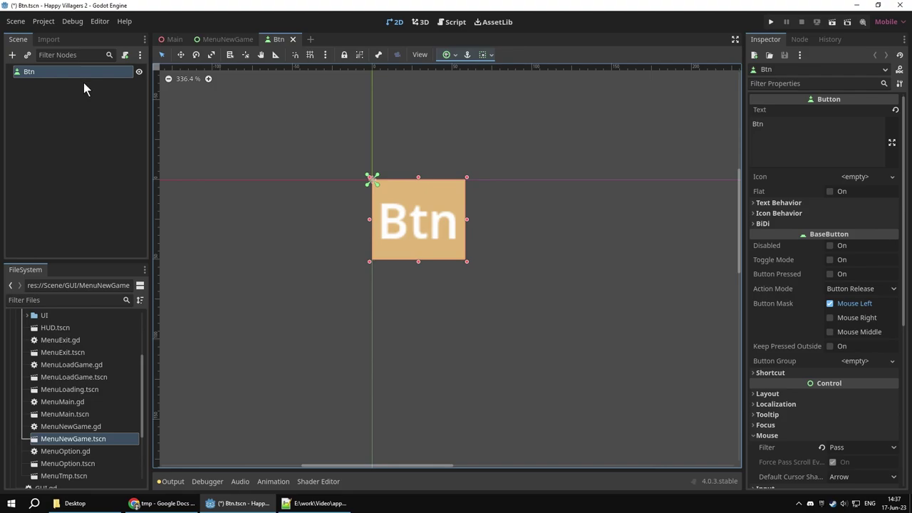
scroll(799, 238, "down", 3)
scroll(796, 264, "down", 4)
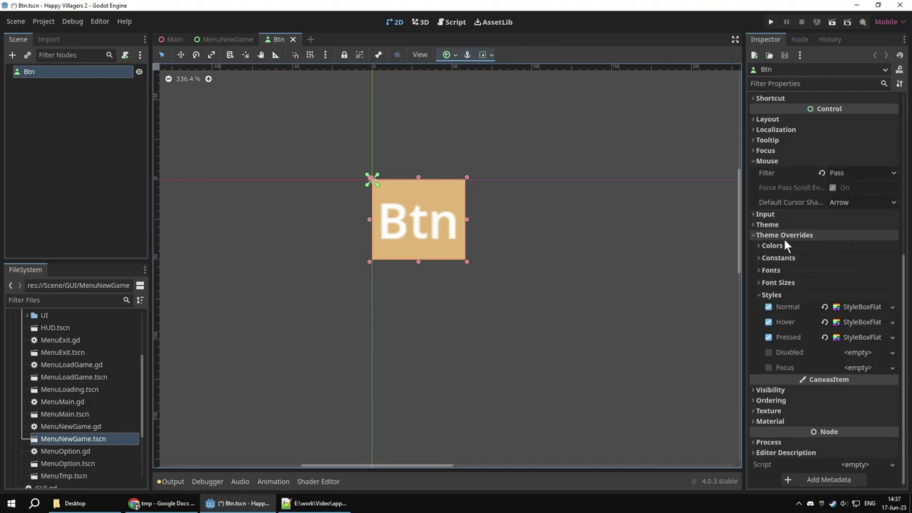
left_click(862, 307)
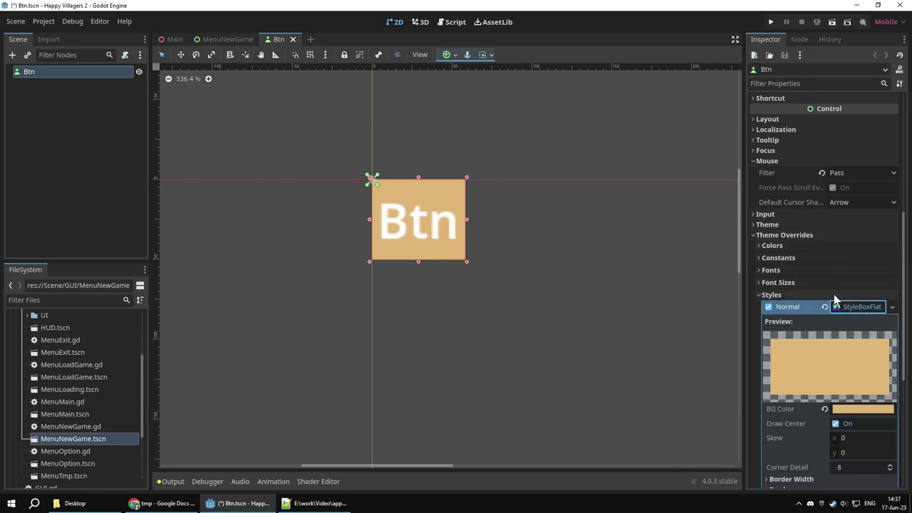
left_click(852, 312)
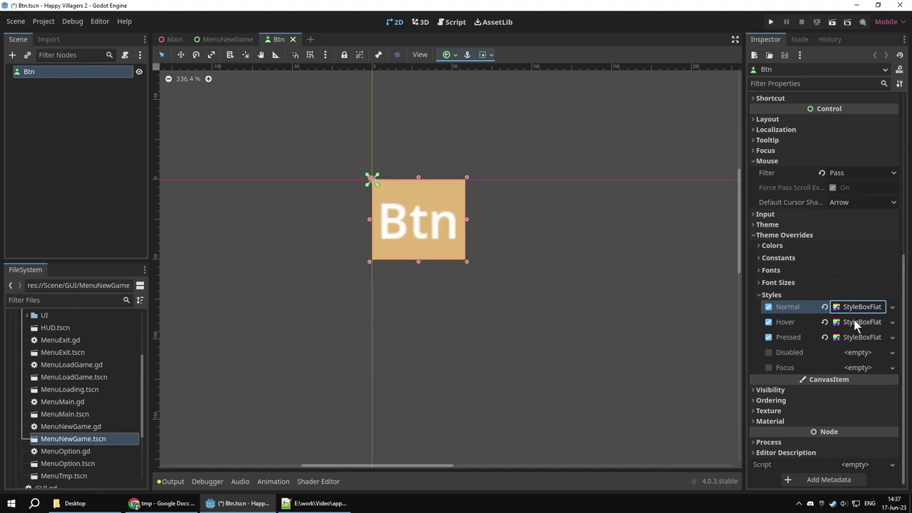
left_click(859, 322)
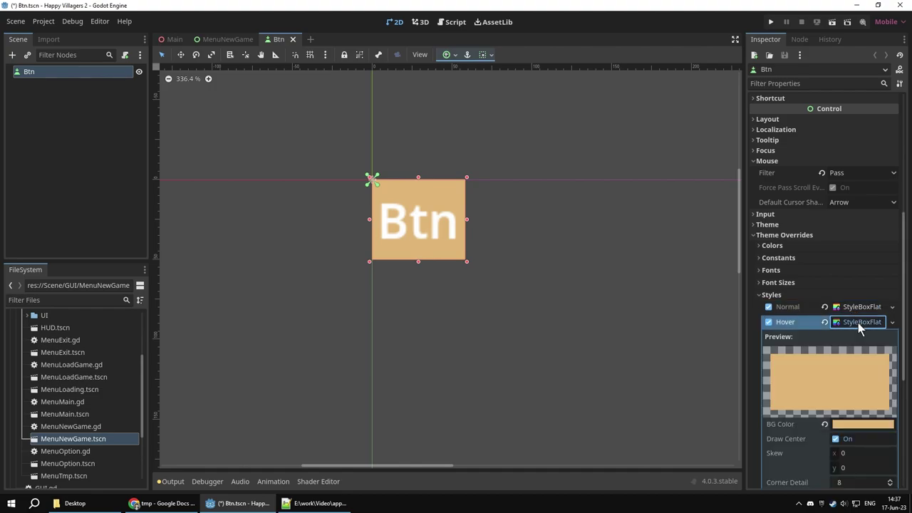
left_click(857, 323)
left_click(857, 335)
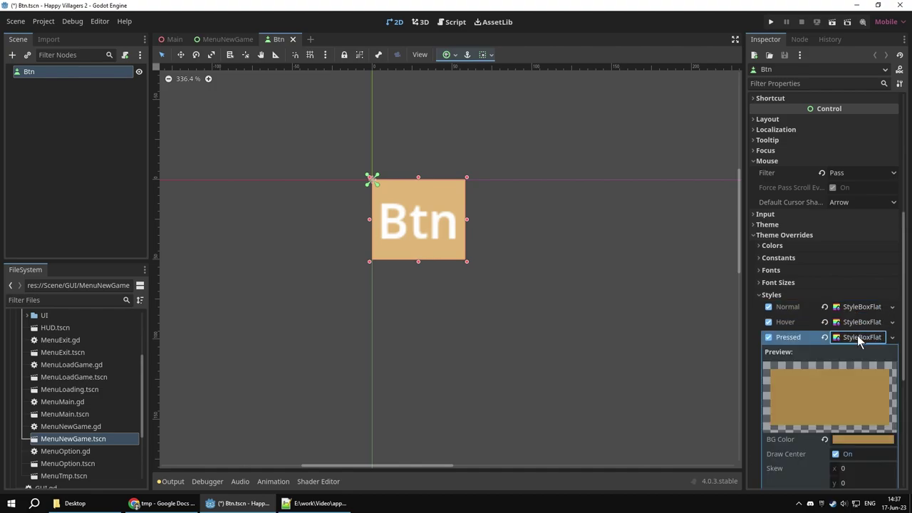
left_click(857, 336)
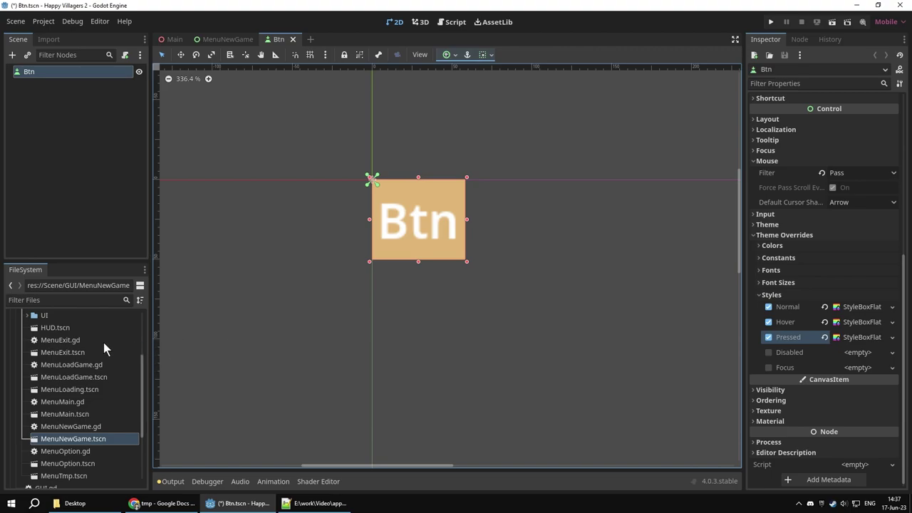
Step: Select Btn.tscn inside the GUI/UI folder in FileSystem
scroll(99, 346, "up", 1)
left_click(29, 338)
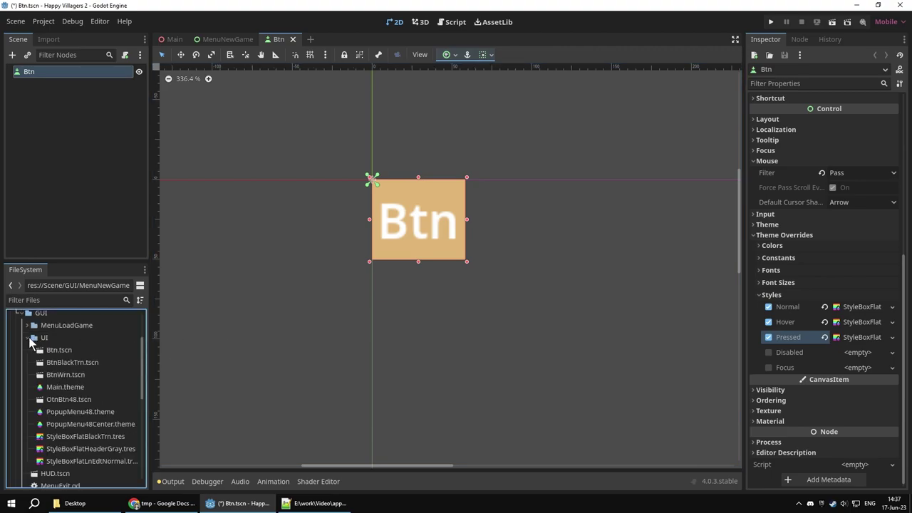
left_click(75, 350)
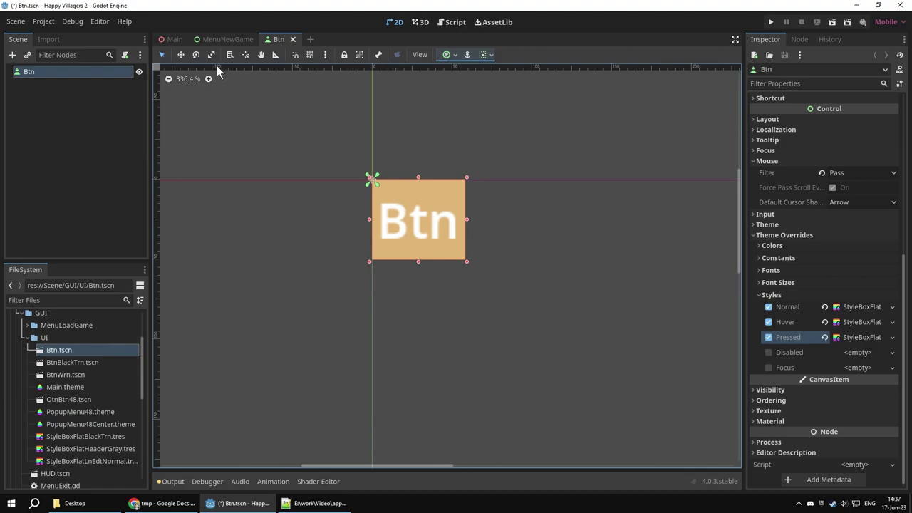
Step: Switch to the MenuNewGame scene and select the CtlMapSeed row container
left_click(224, 39)
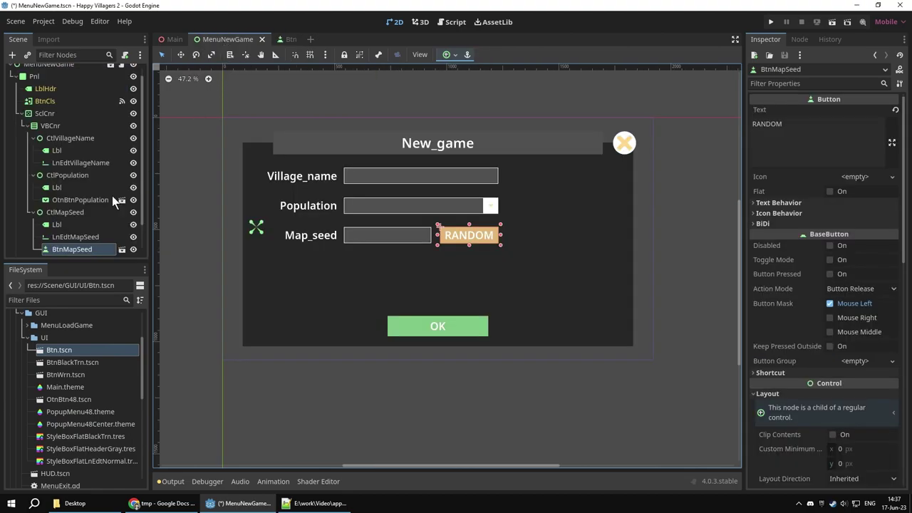
scroll(112, 196, "down", 1)
left_click(82, 188)
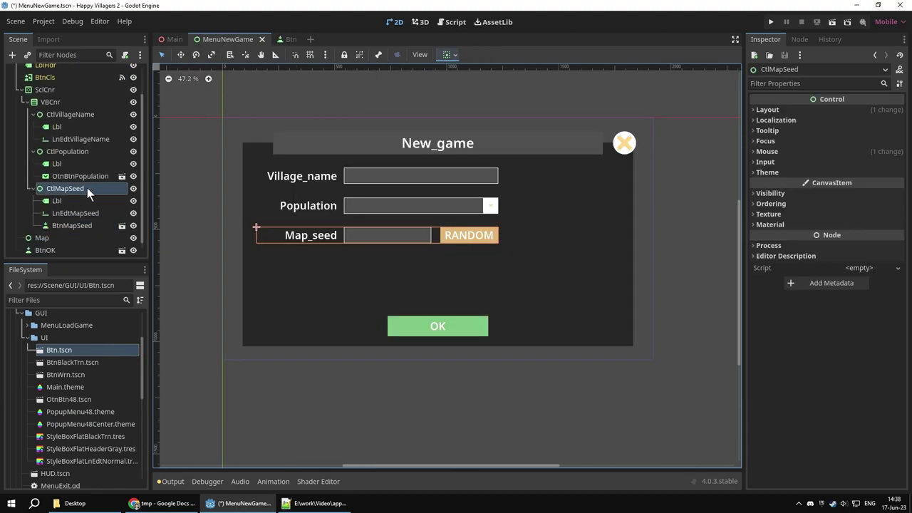
Step: Look up Btn.tscn as a child scene for CtlMapSeed, cancel, then select BtnMapSeed
right_click(86, 188)
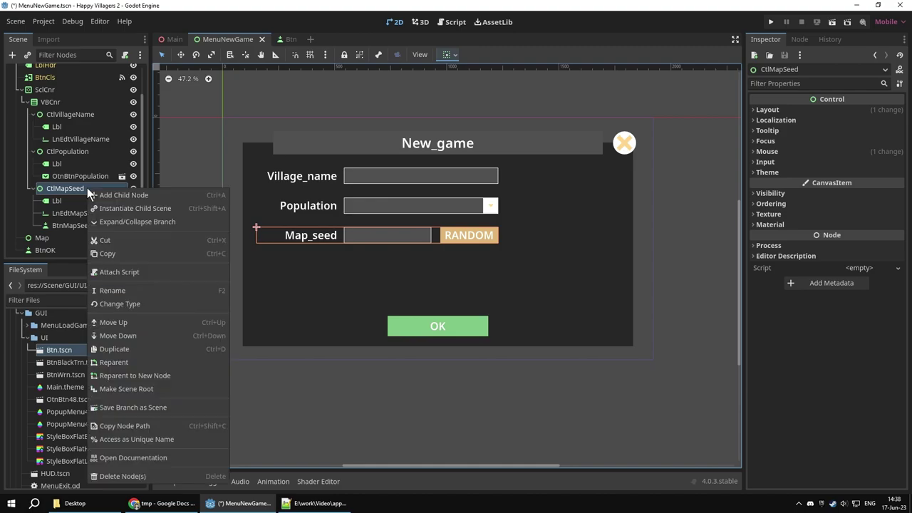
left_click(142, 210)
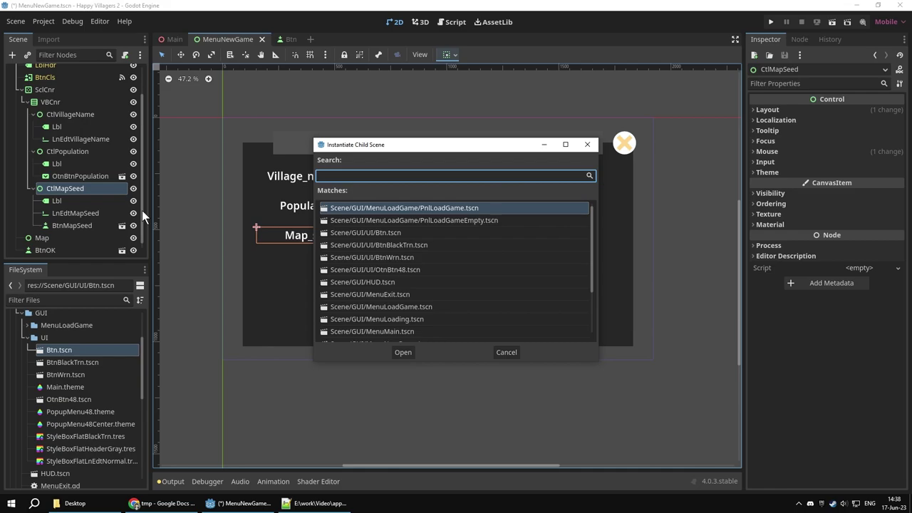
type("b")
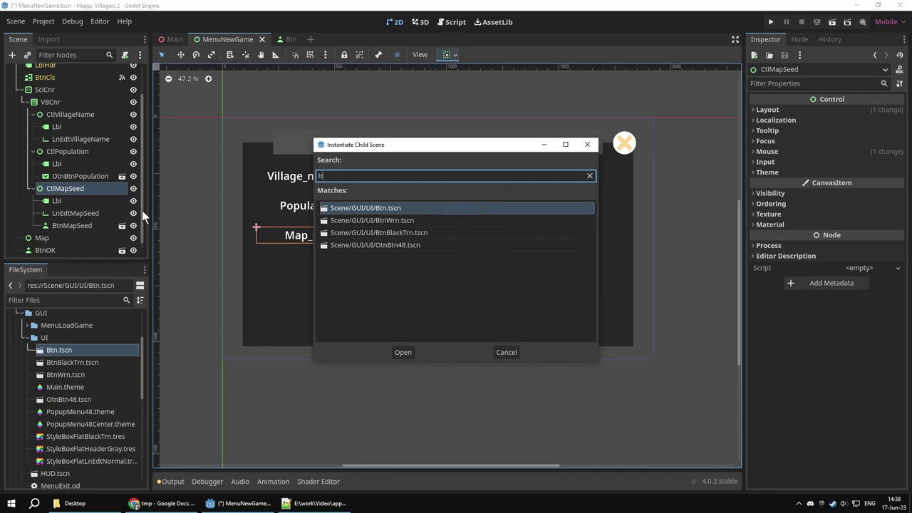
type("u")
key("BackSpace")
left_click(390, 214)
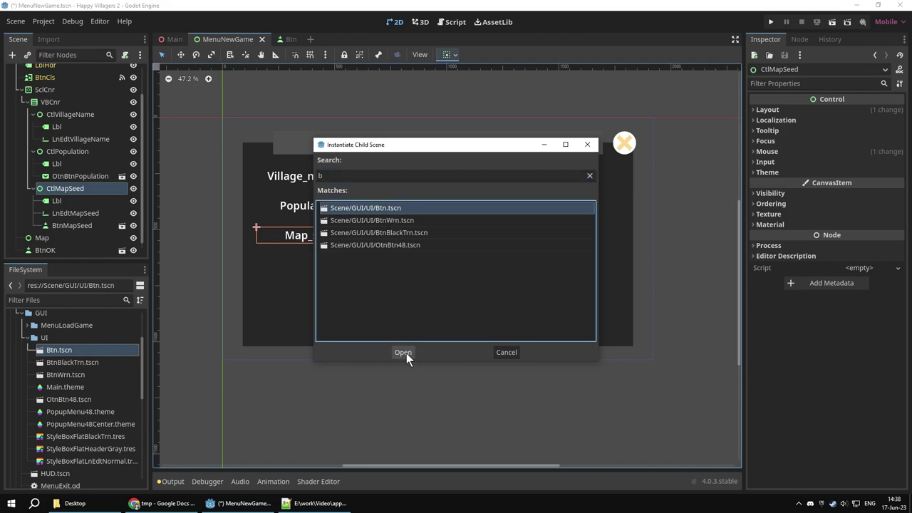
left_click(506, 354)
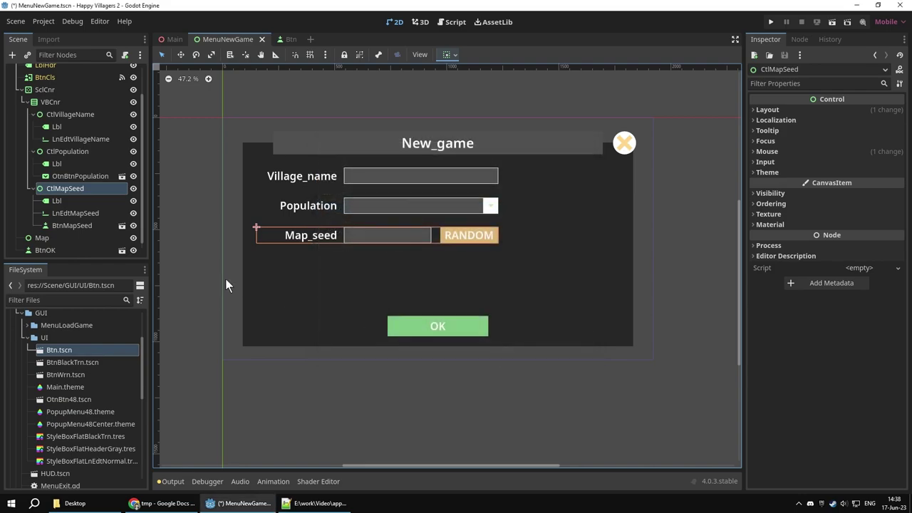
left_click(80, 226)
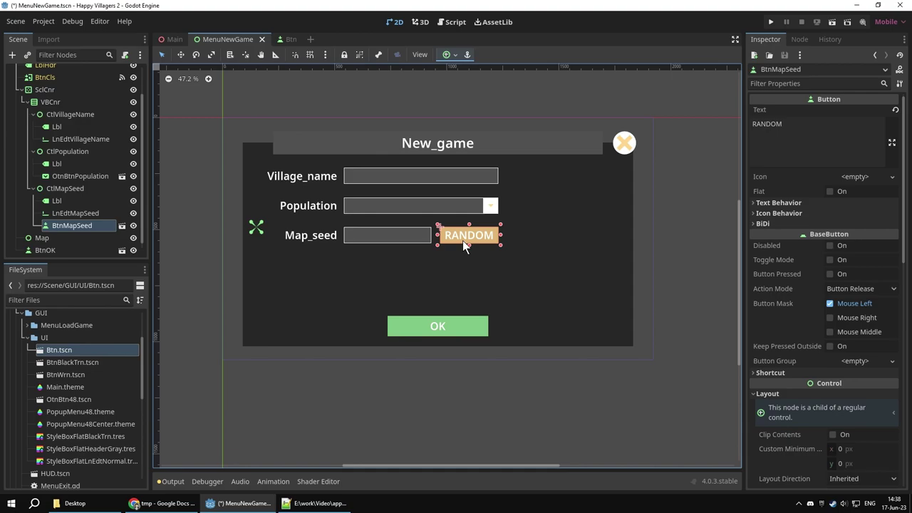
scroll(816, 335, "down", 5)
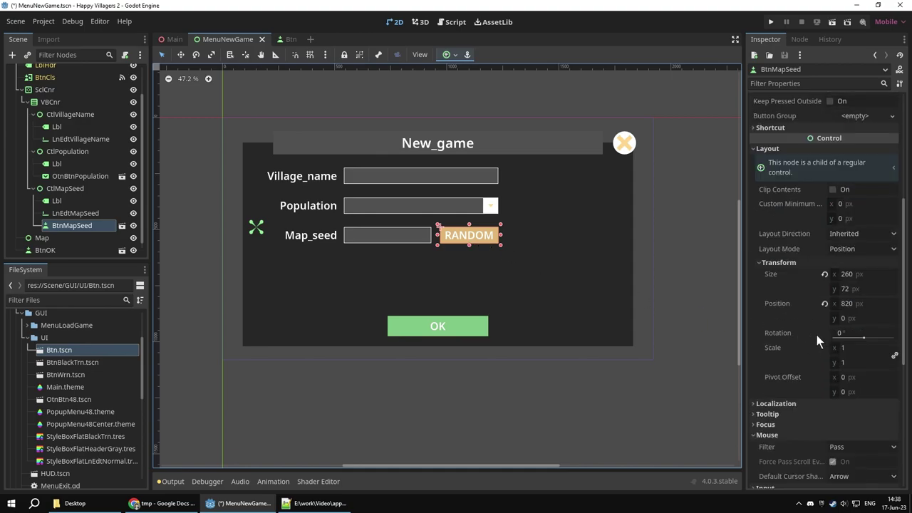
scroll(792, 339, "down", 5)
scroll(793, 339, "down", 2)
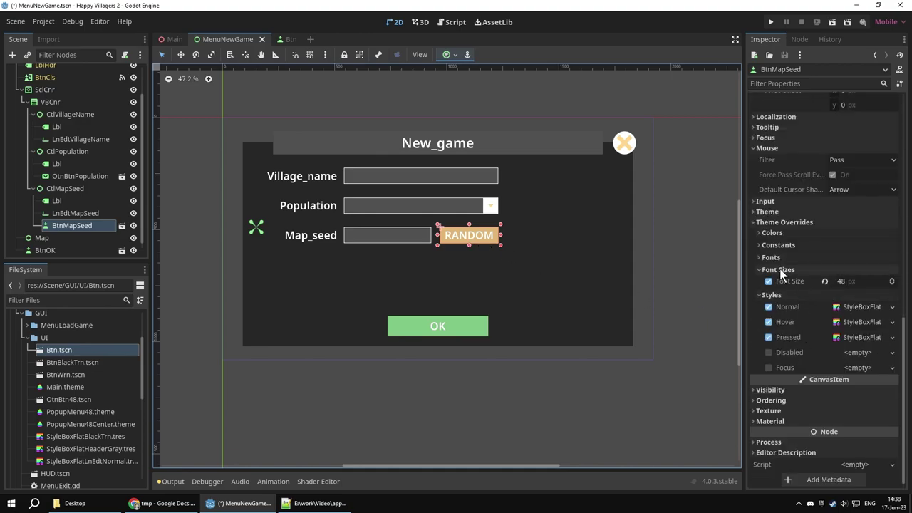
scroll(795, 269, "up", 1)
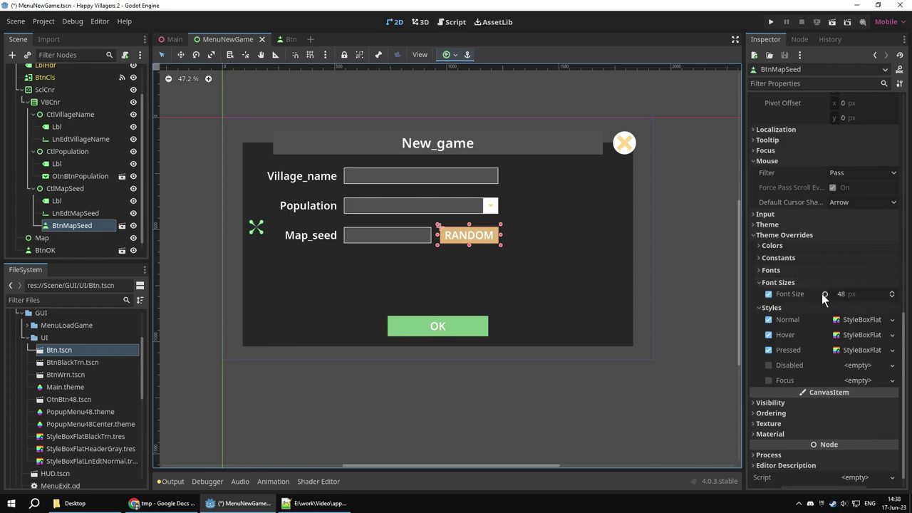
left_click(852, 295)
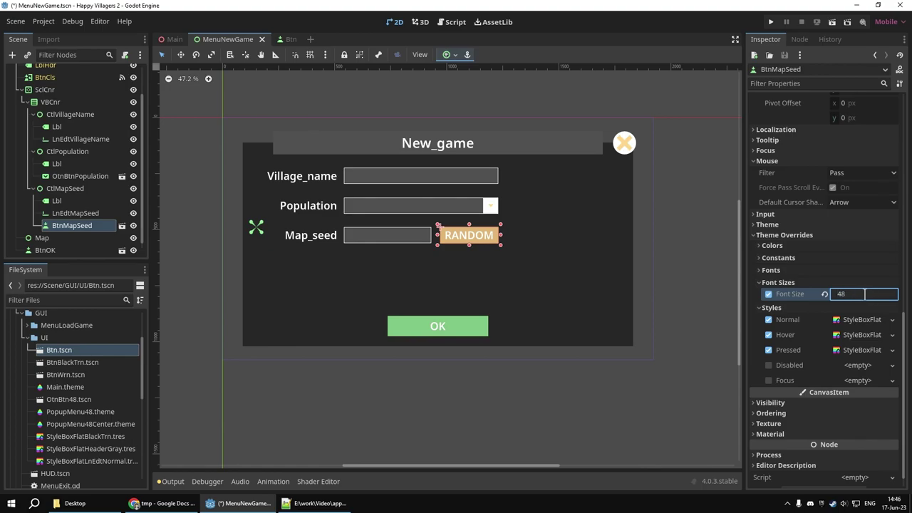
left_click(476, 331)
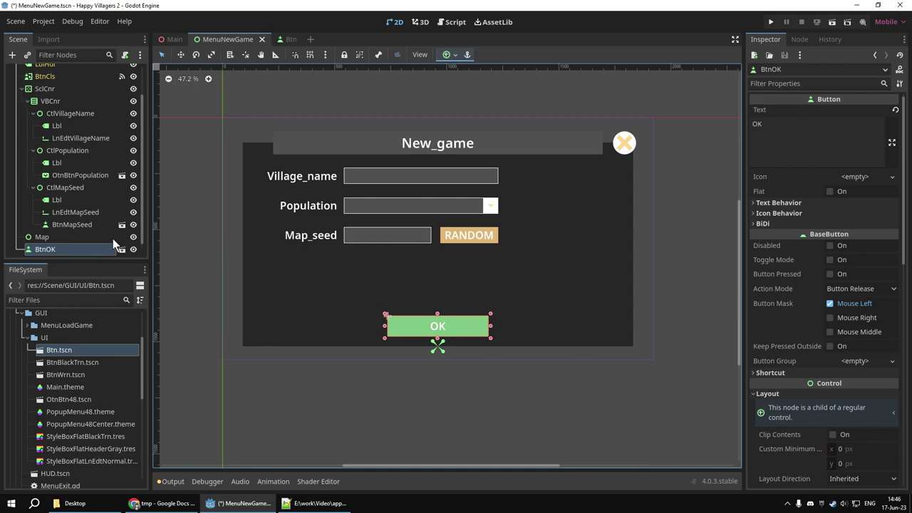
left_click(120, 247)
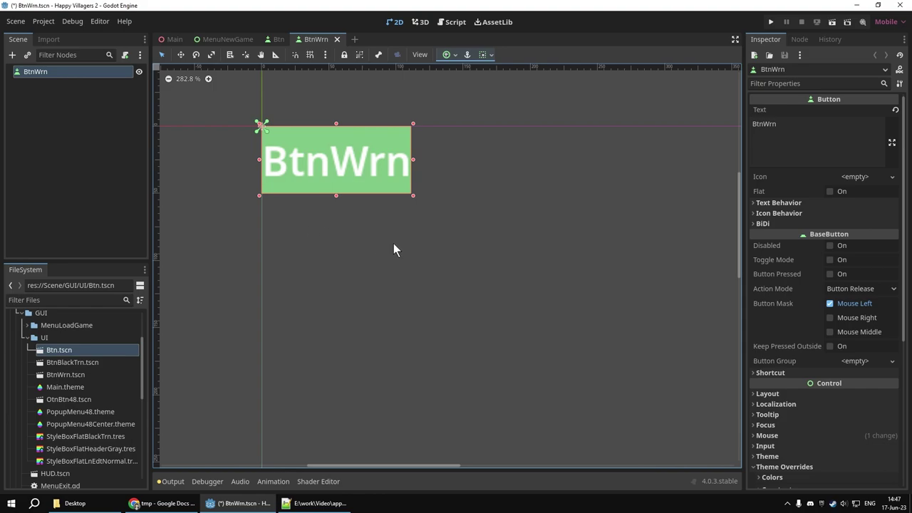
Step: Inspect BtnWrn's green Normal, Hover and Pressed styles, then select BtnWrn.tscn and return to MenuNewGame
scroll(790, 351, "down", 3)
left_click(860, 343)
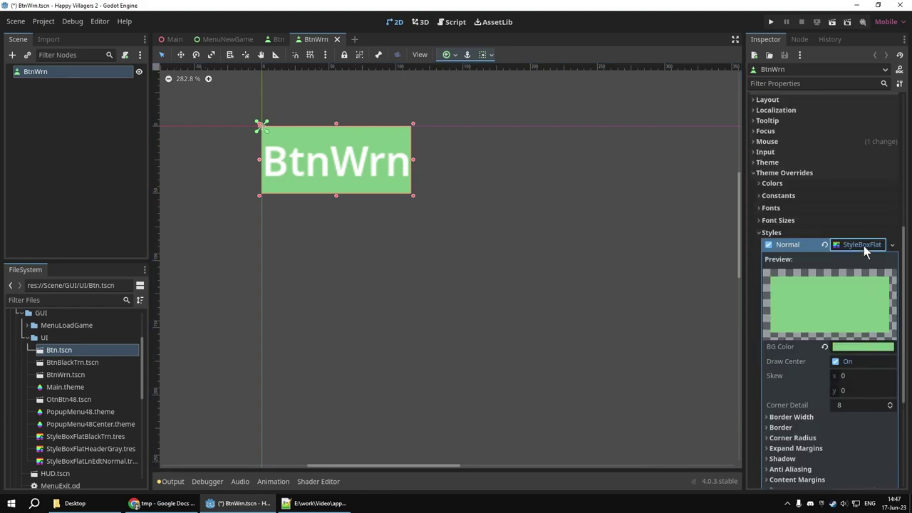
left_click(864, 245)
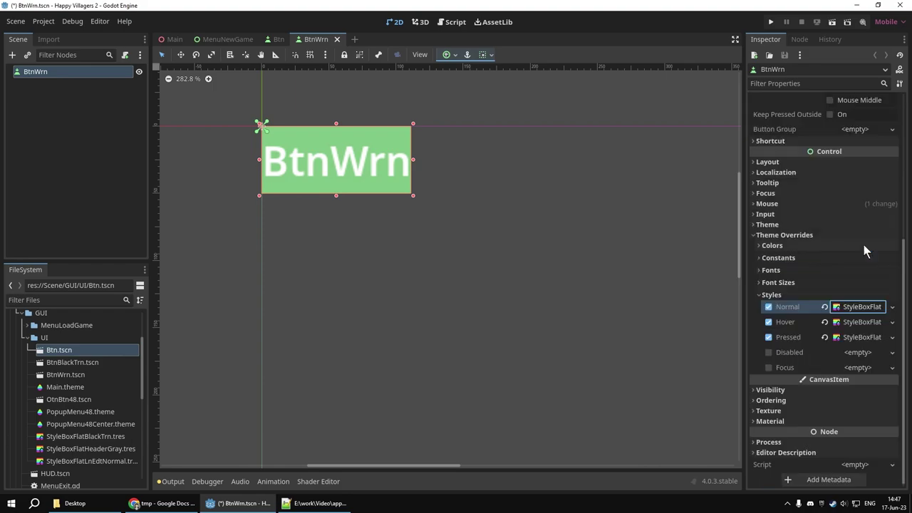
left_click(858, 321)
left_click(859, 322)
left_click(857, 337)
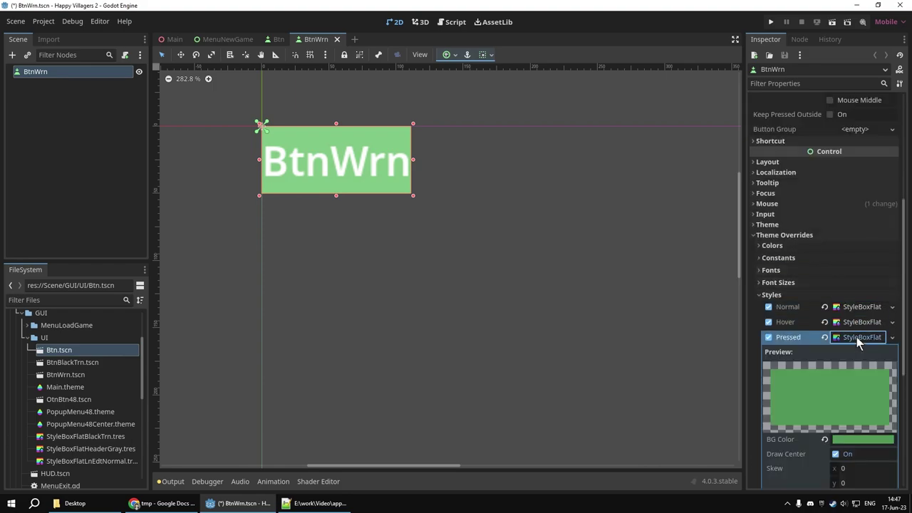
left_click(856, 337)
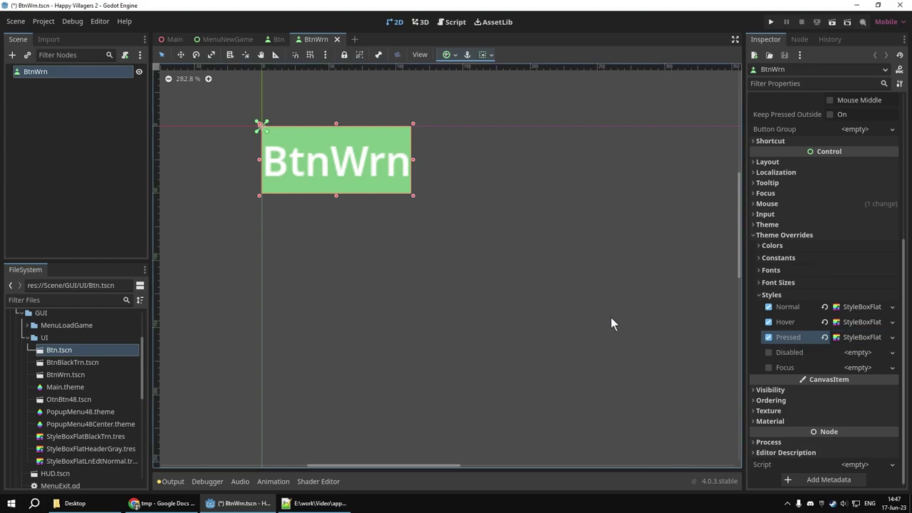
left_click(71, 375)
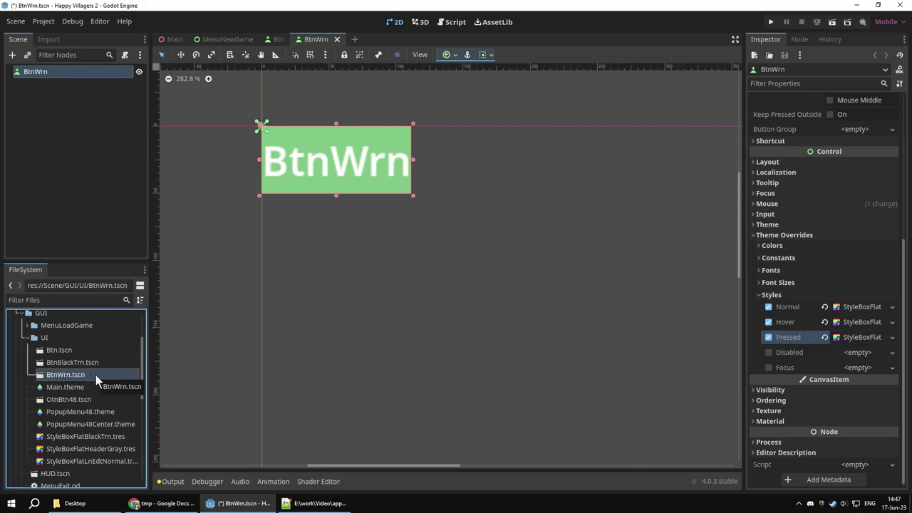
left_click(233, 41)
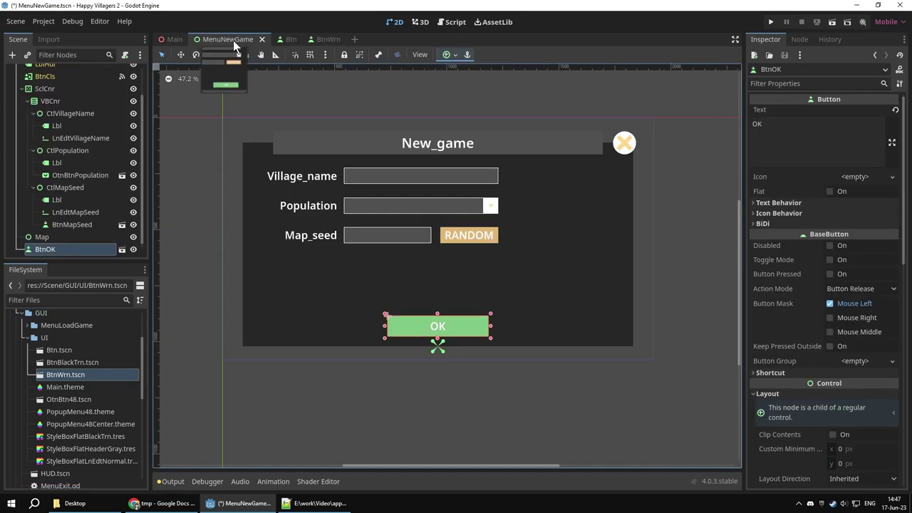
scroll(47, 240, "up", 2)
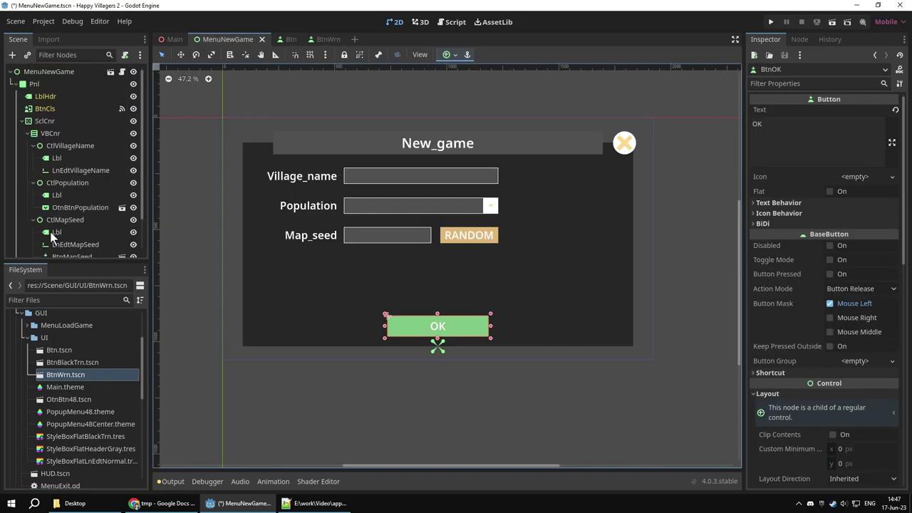
right_click(35, 83)
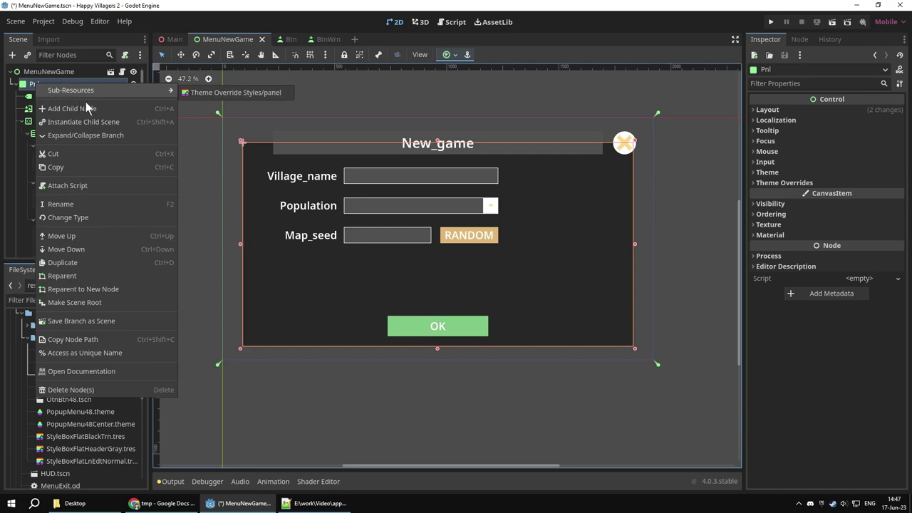
left_click(88, 121)
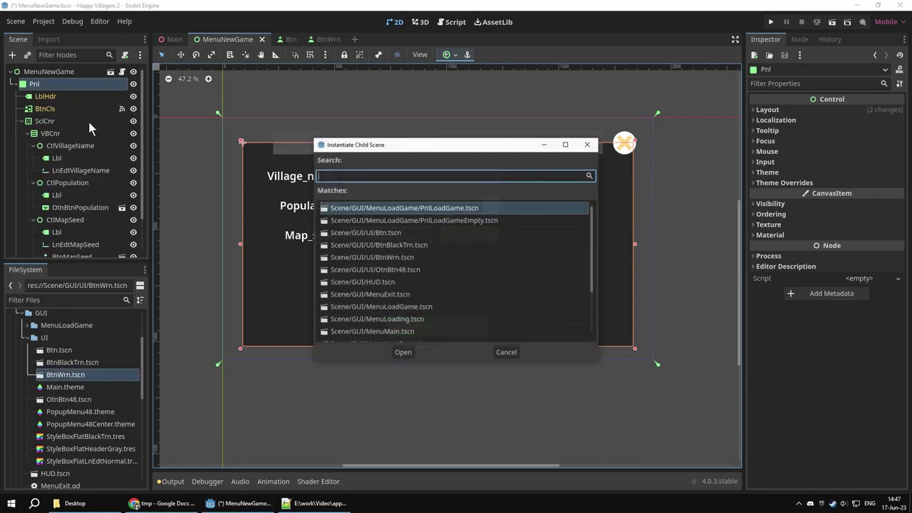
type("btn")
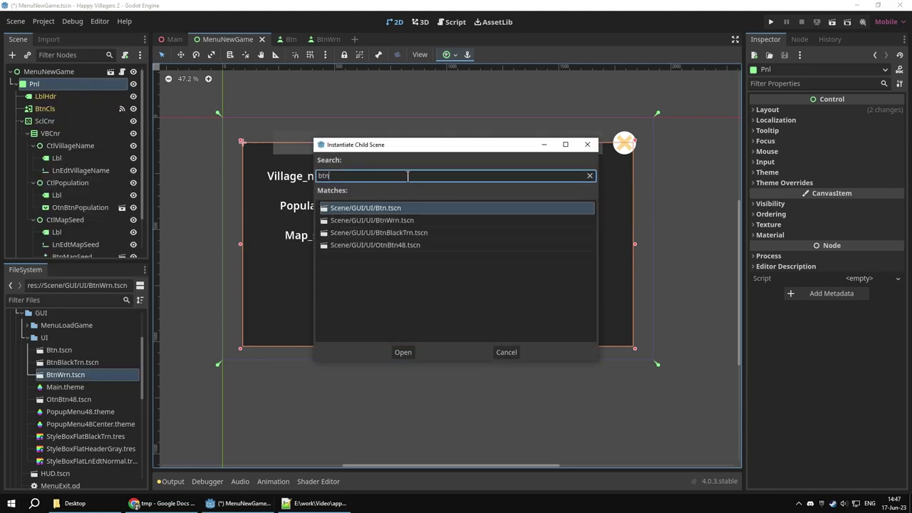
left_click(385, 220)
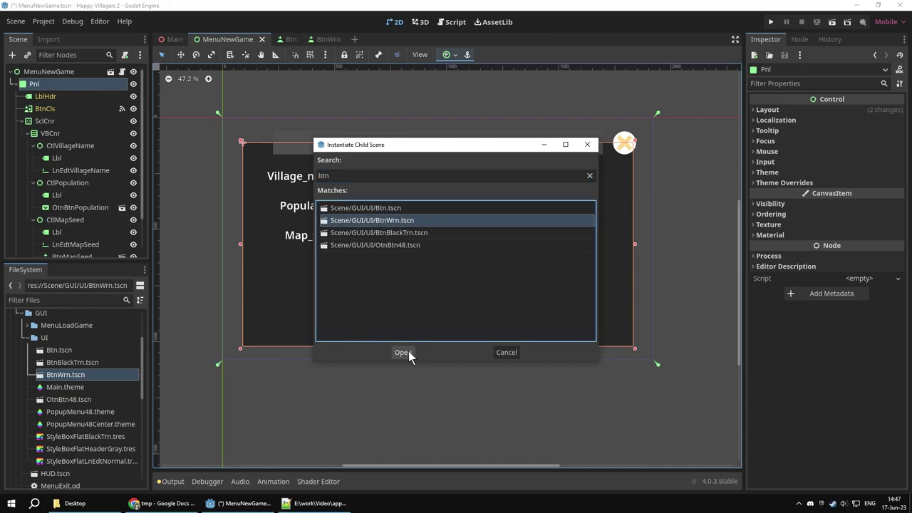
left_click(511, 353)
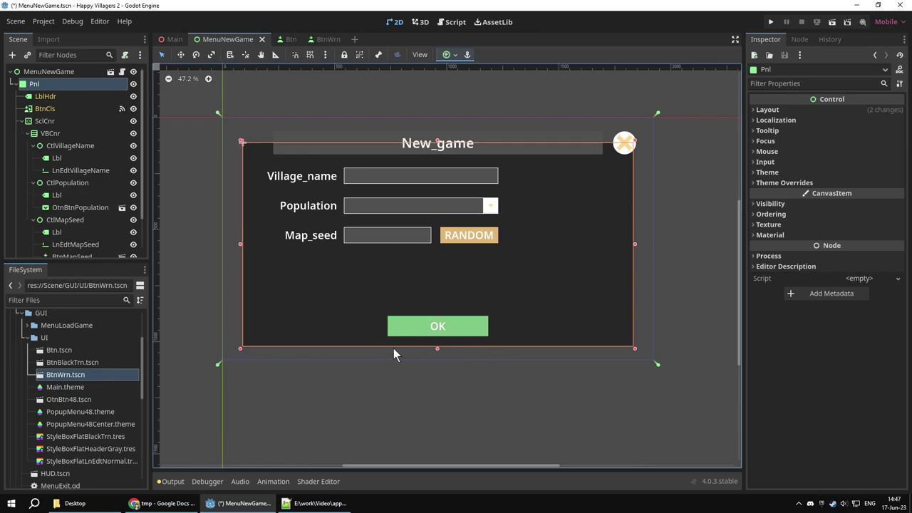
scroll(78, 223, "down", 1)
left_click(42, 248)
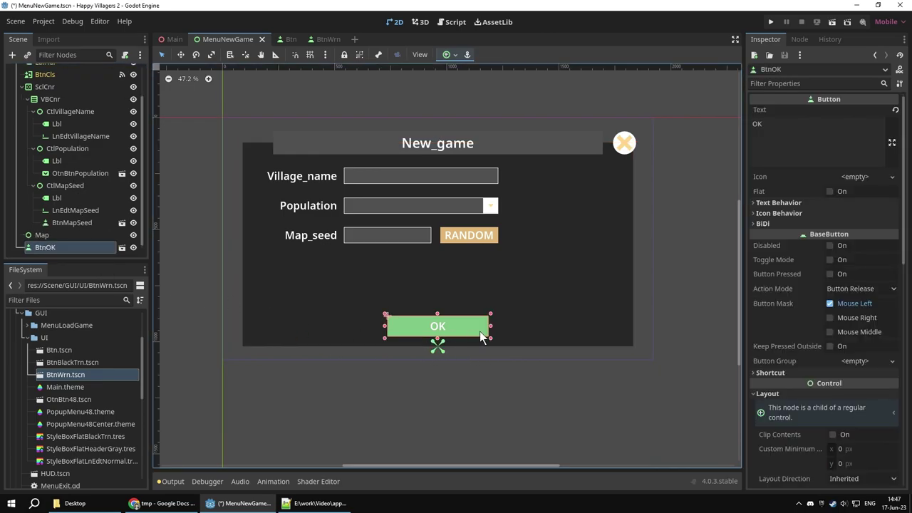
Step: Expand BtnOK's Theme Overrides Styles to show its Normal, Hover and Pressed StyleBoxFlat entries
scroll(797, 358, "down", 3)
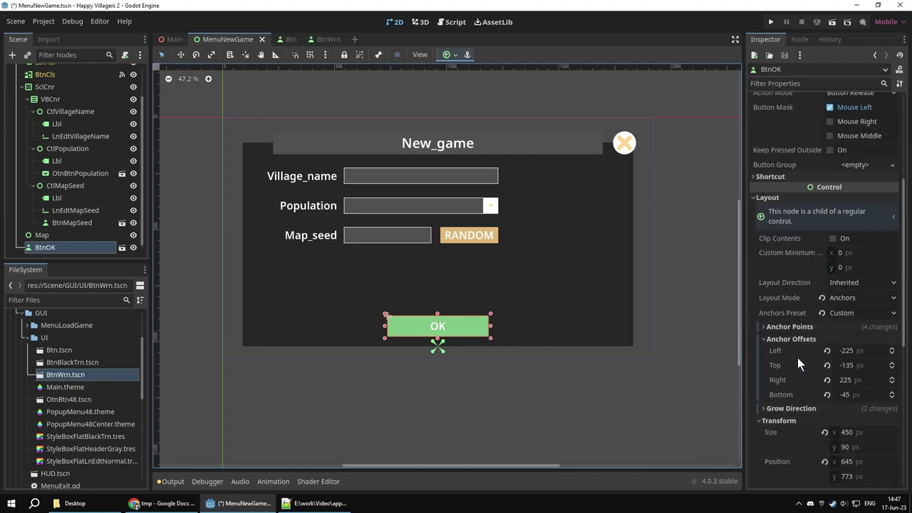
scroll(792, 359, "down", 3)
scroll(783, 363, "down", 3)
scroll(798, 384, "down", 2)
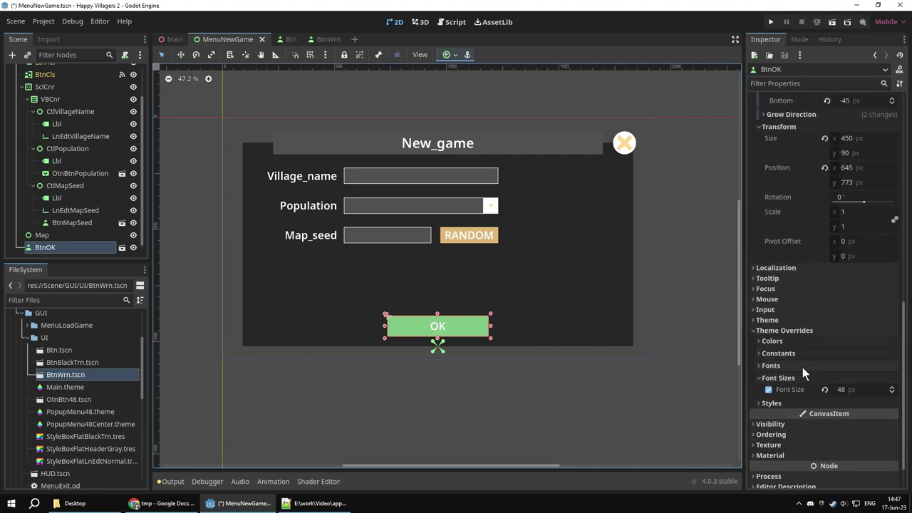
scroll(807, 386, "down", 1)
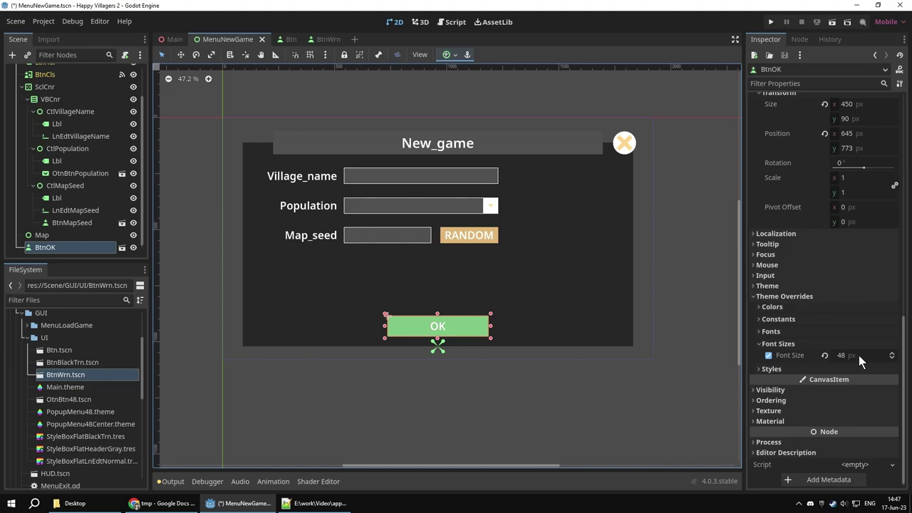
left_click(806, 367)
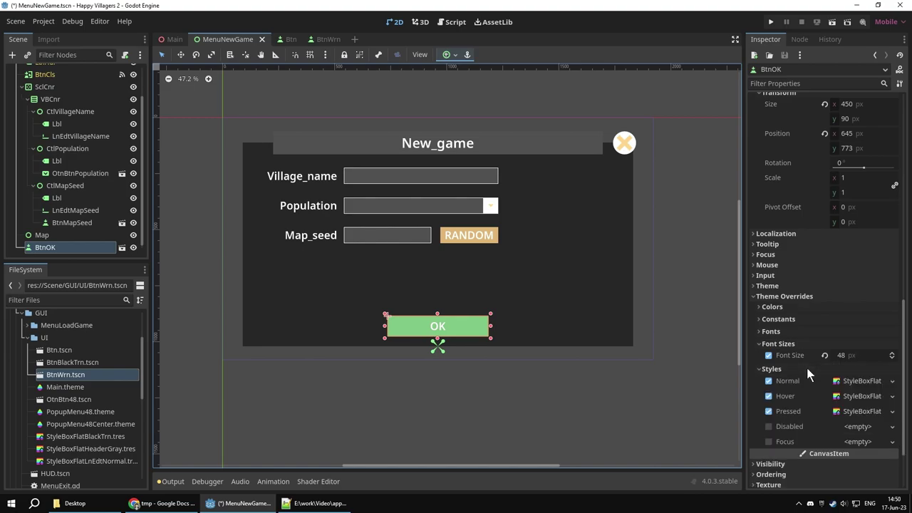
scroll(809, 367, "down", 2)
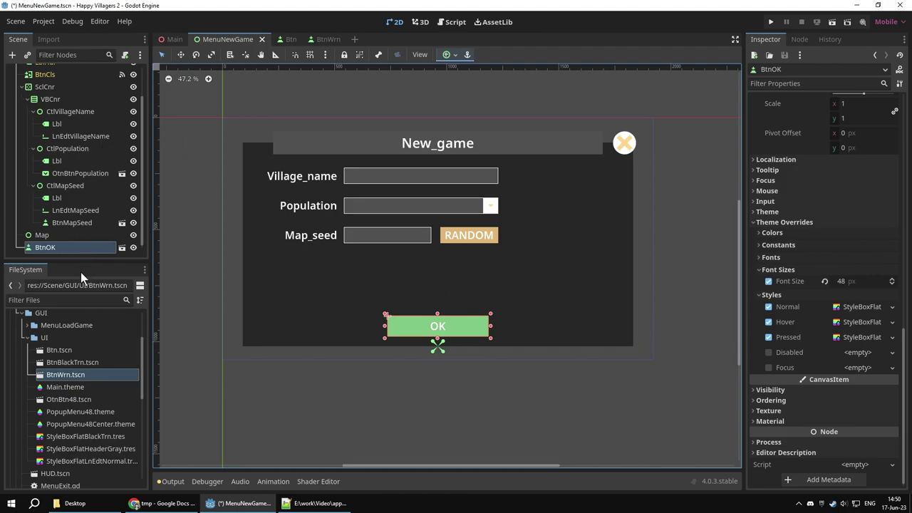
scroll(79, 369, "down", 1)
Step: Open Main.theme in the Theme editor and check which control types it covers
left_click(72, 366)
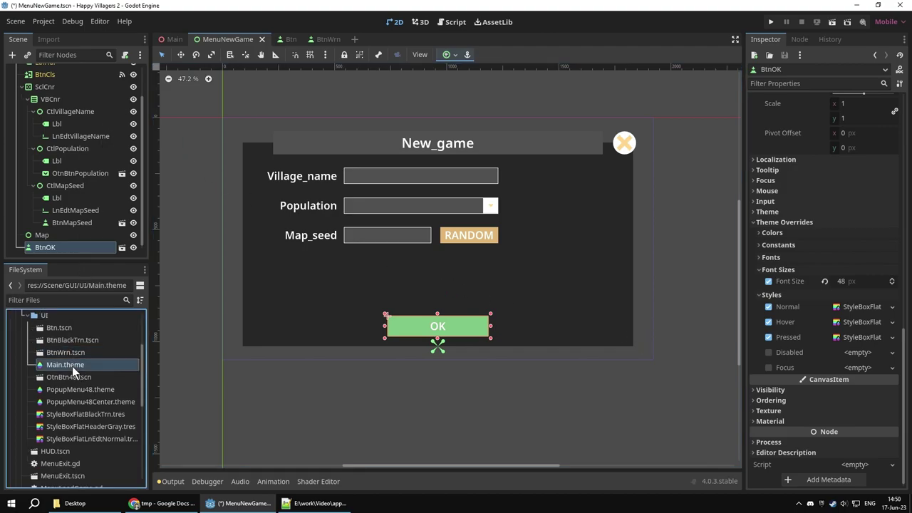
double_click(72, 367)
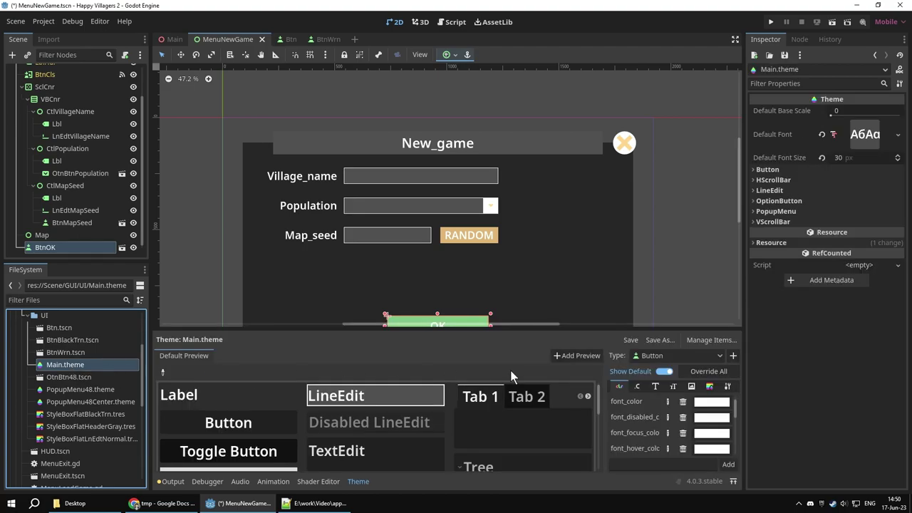
left_click(676, 356)
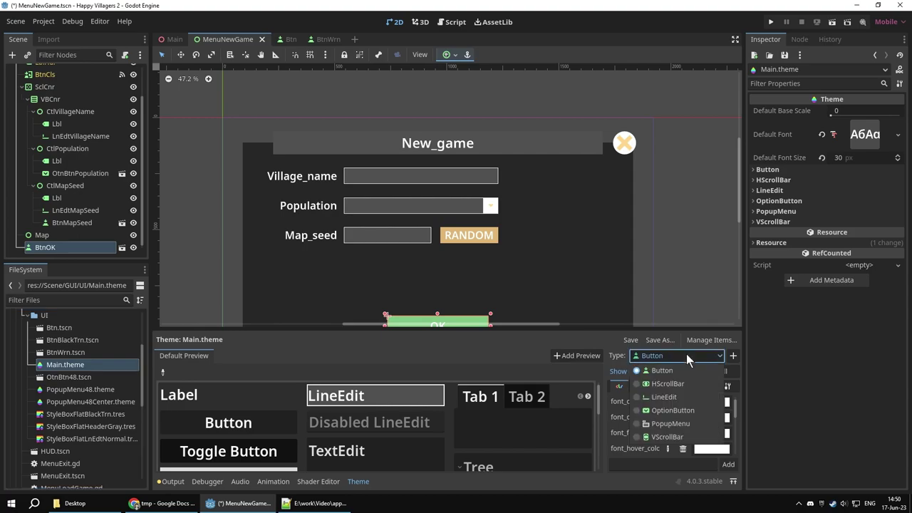
left_click(677, 356)
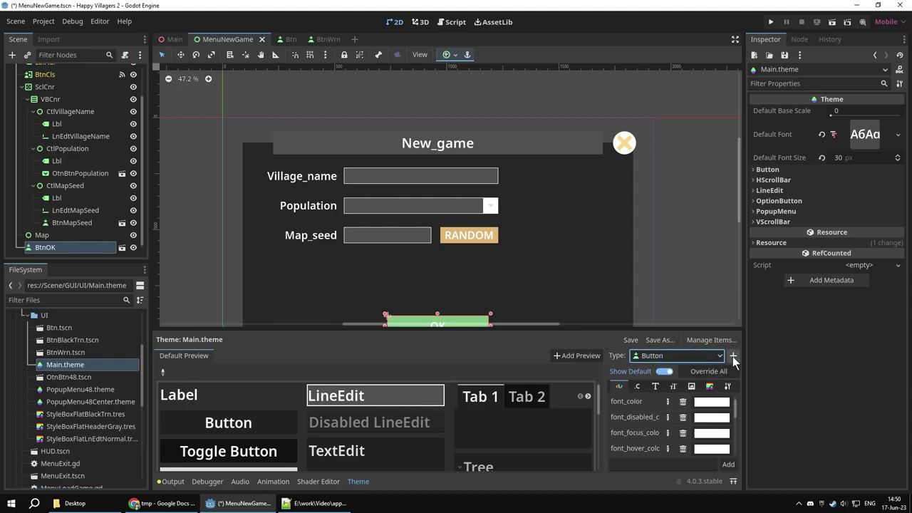
Step: Add Button as a theme type and show its StyleBox entries
left_click(732, 356)
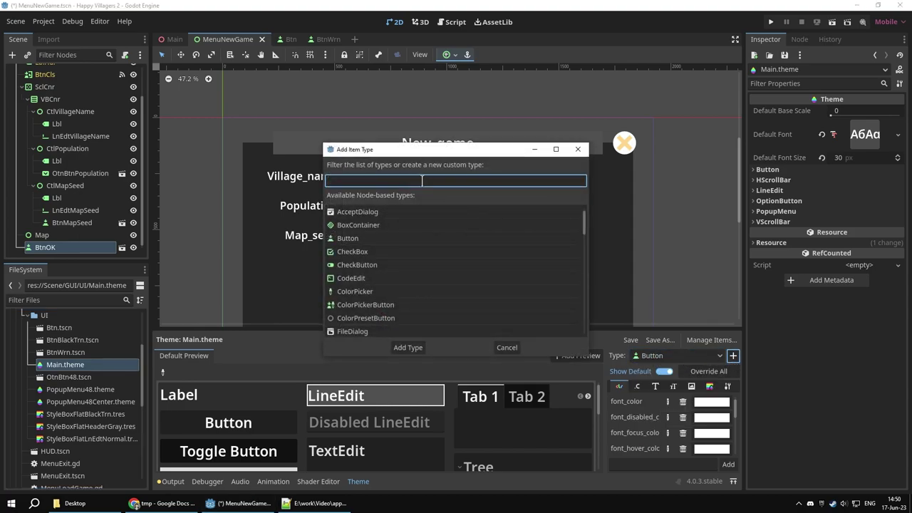
left_click(350, 238)
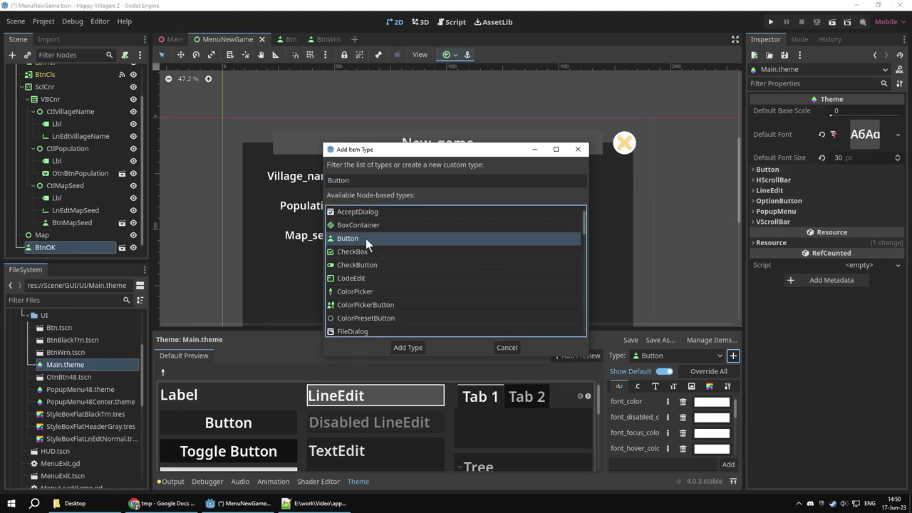
left_click(410, 348)
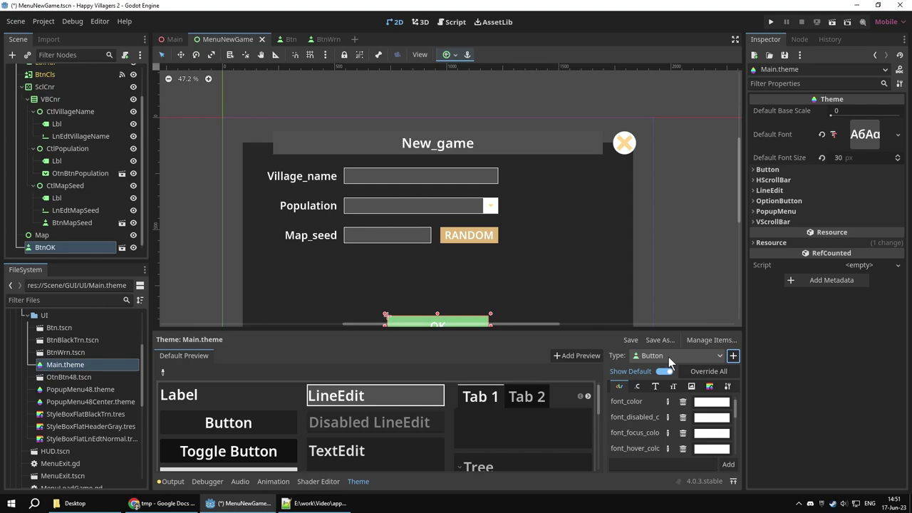
left_click(708, 387)
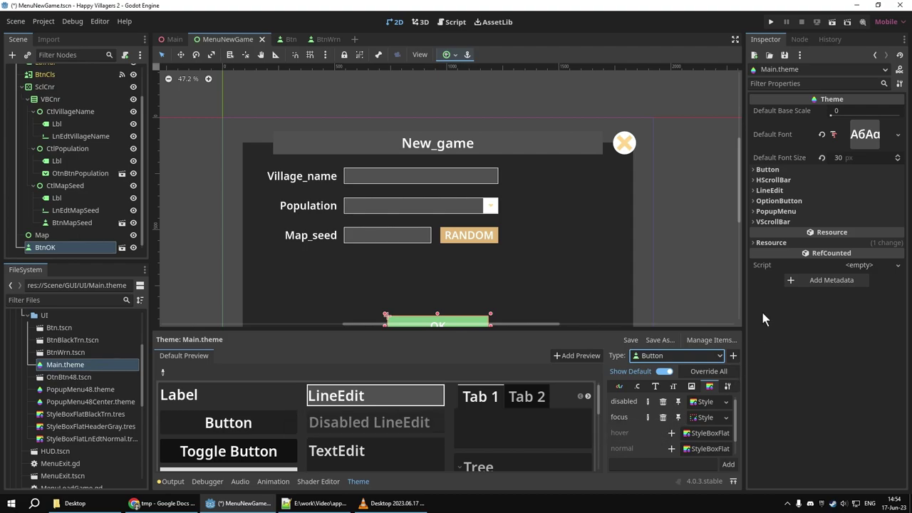
Step: Expand Main.theme's Button styles and preview the pale Disabled StyleBoxFlat and empty Focus StyleBoxEmpty
left_click(764, 169)
left_click(770, 192)
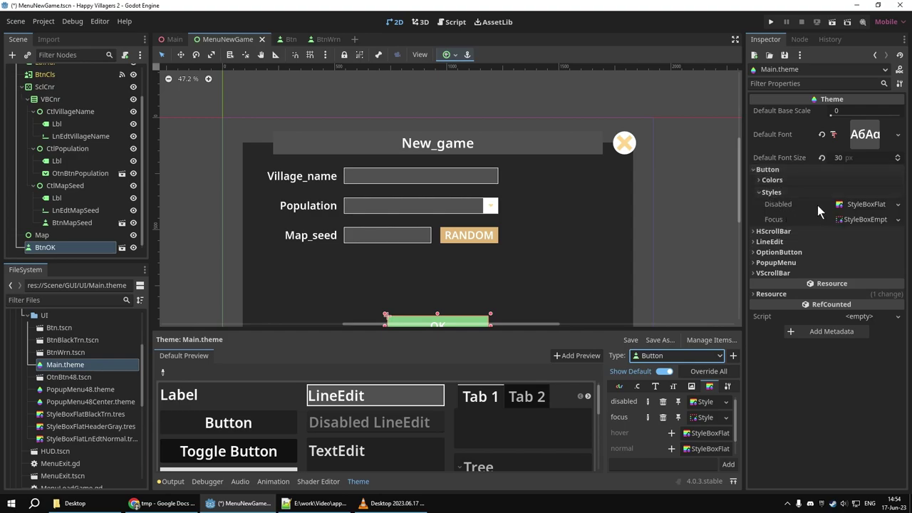
left_click(859, 204)
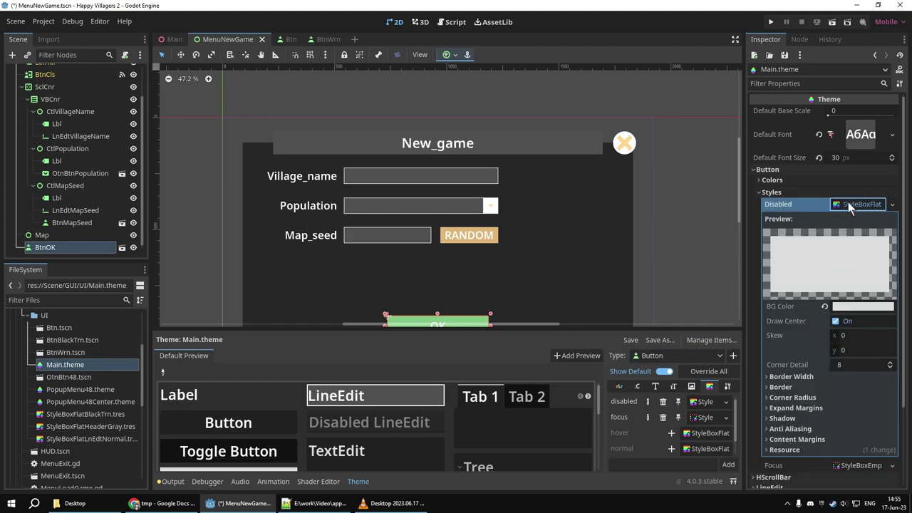
left_click(850, 203)
left_click(854, 219)
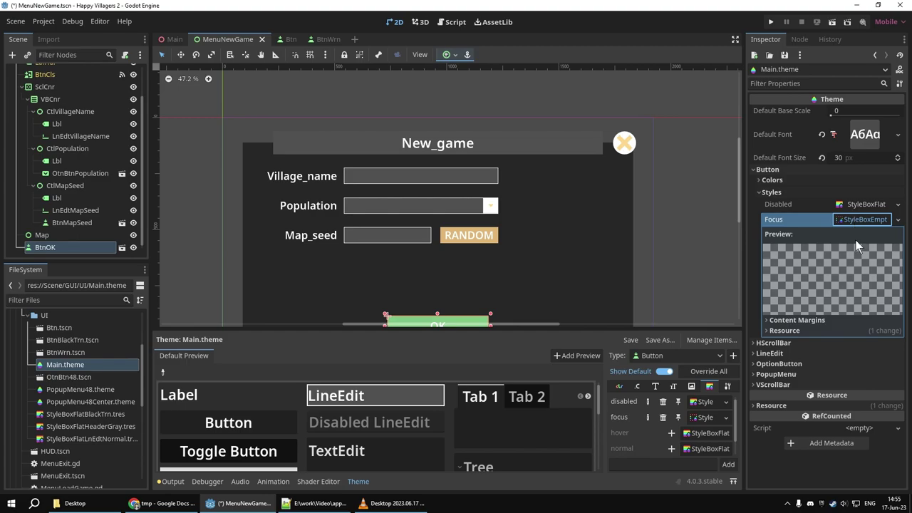
left_click(860, 216)
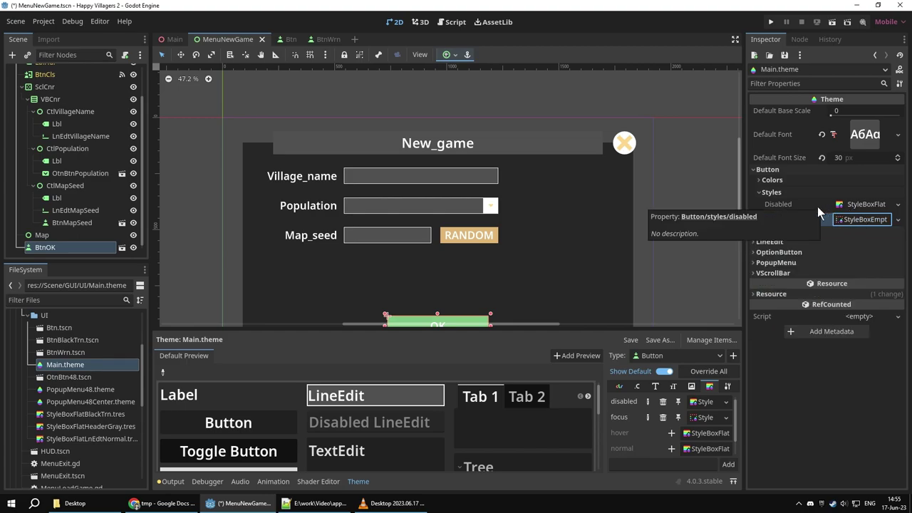
scroll(517, 307, "down", 3)
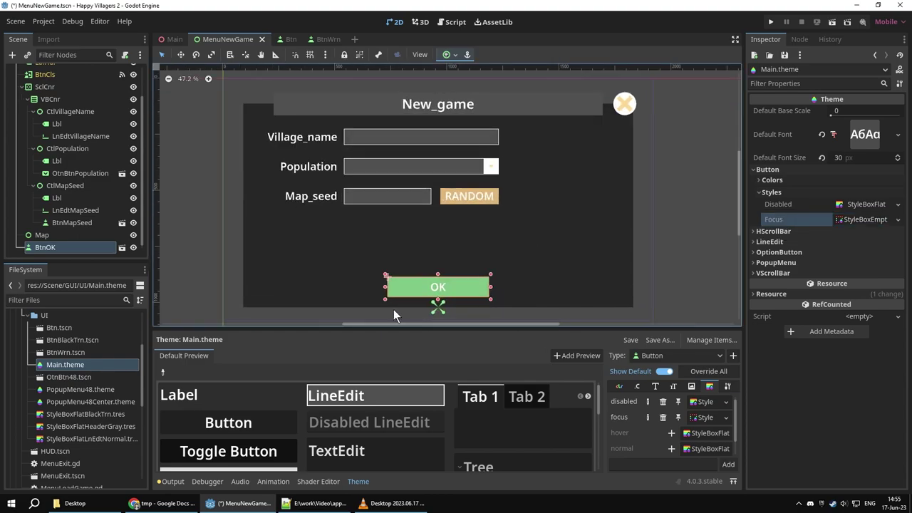
Step: Toggle Disabled on the RANDOM and OK buttons to preview the disabled look, leaving OK enabled
left_click(469, 197)
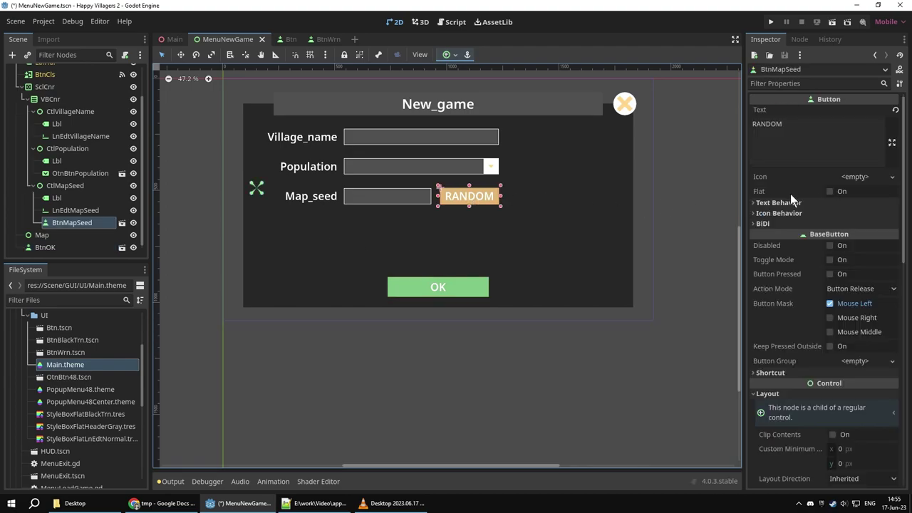
left_click(830, 246)
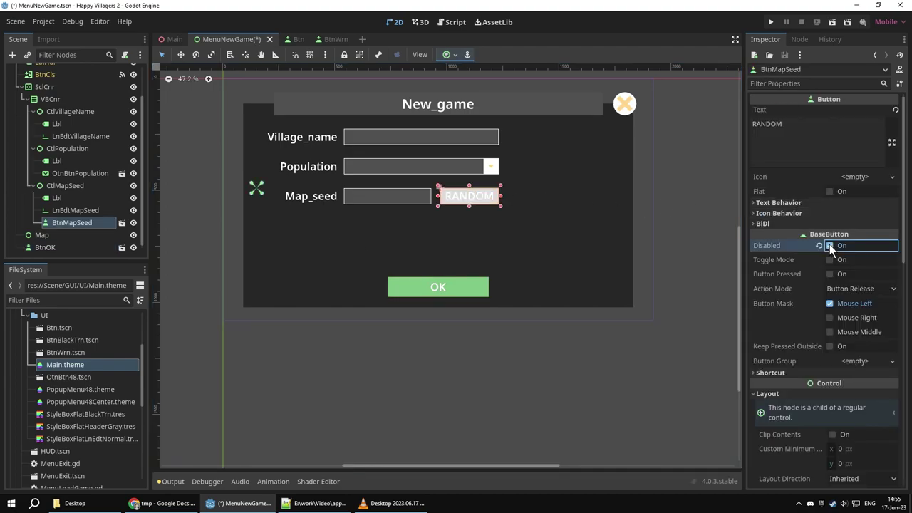
left_click(461, 292)
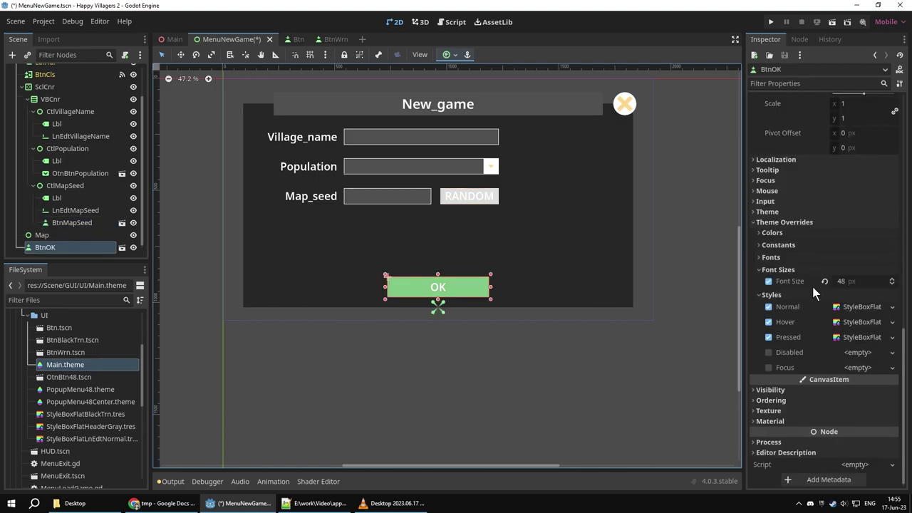
scroll(798, 262, "up", 6)
scroll(804, 277, "up", 4)
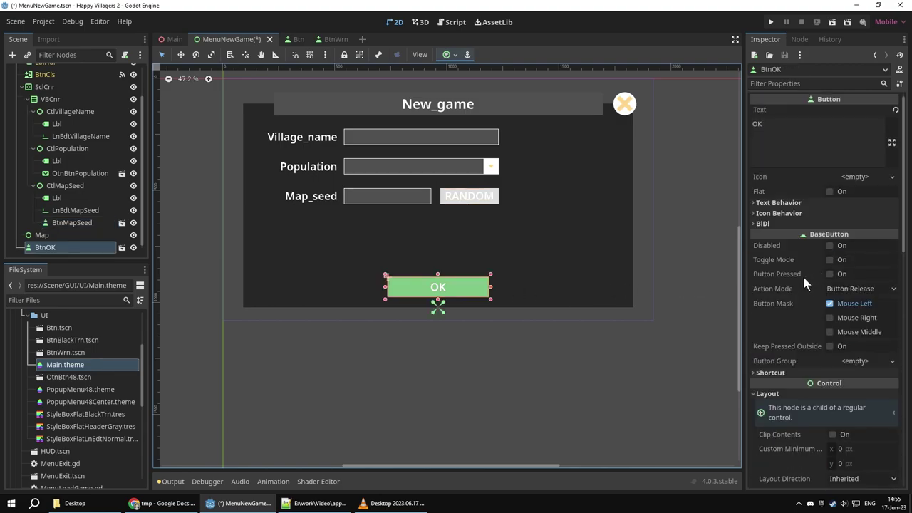
left_click(834, 246)
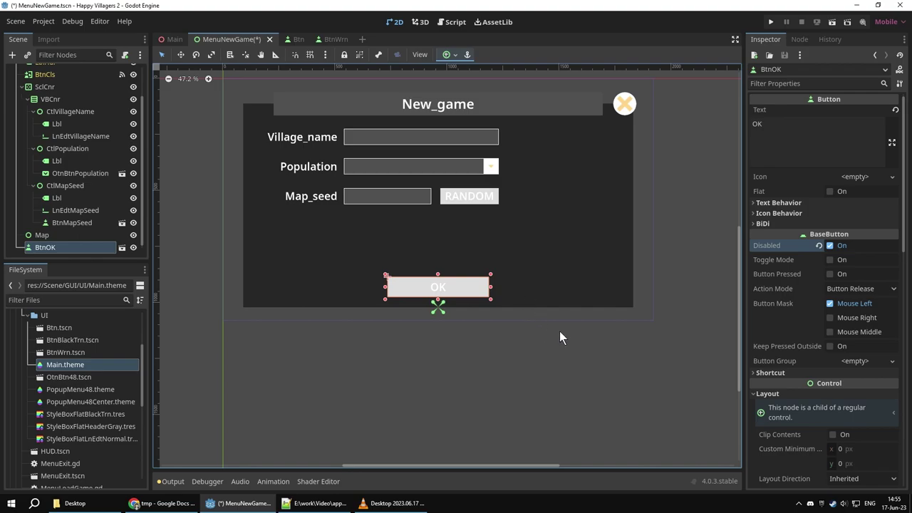
left_click(829, 246)
Step: Re-enable the RANDOM map-seed button by unchecking Disabled, then deselect it
left_click(470, 193)
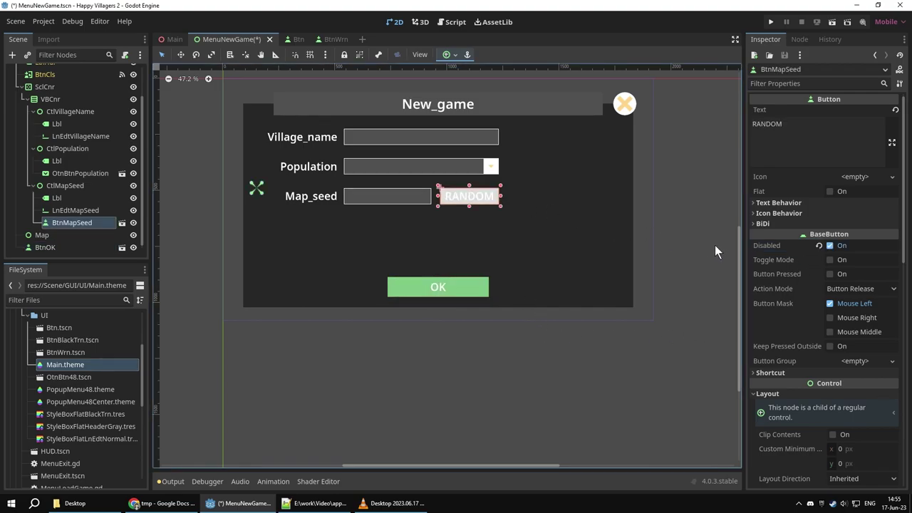
left_click(829, 245)
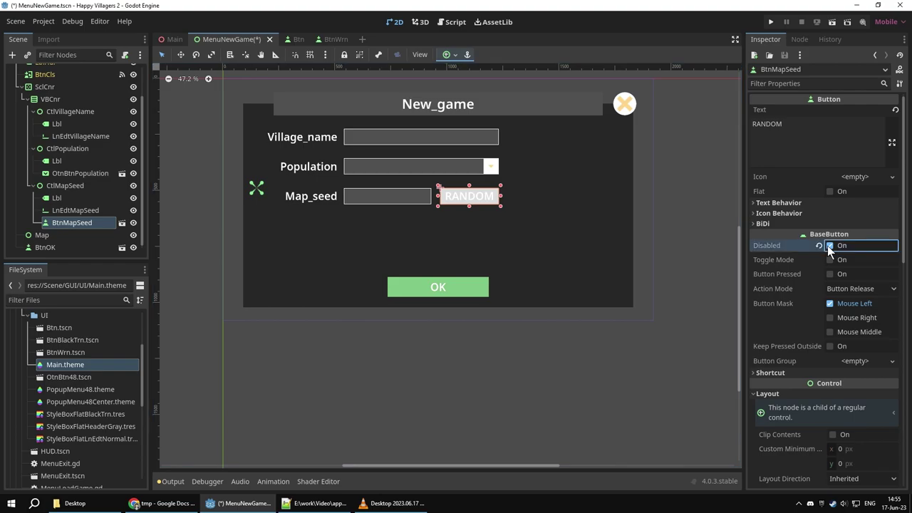
left_click(689, 265)
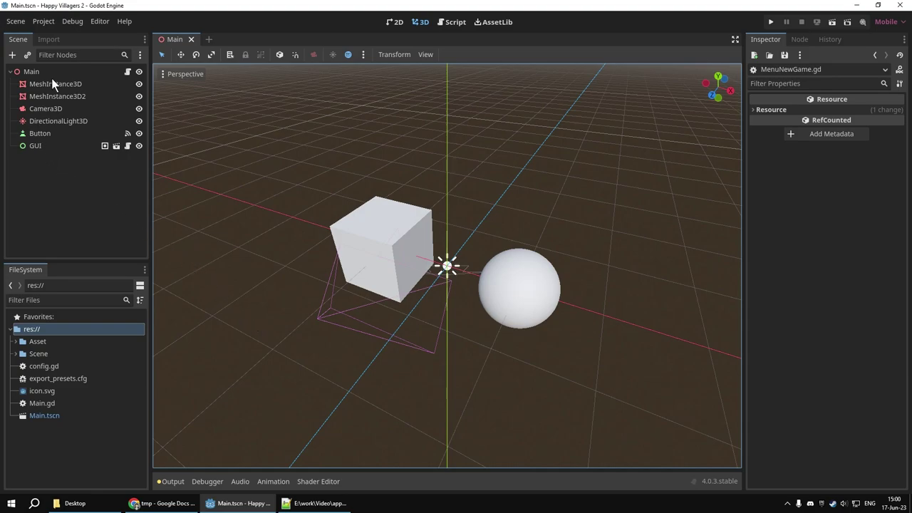
left_click(45, 22)
left_click(55, 35)
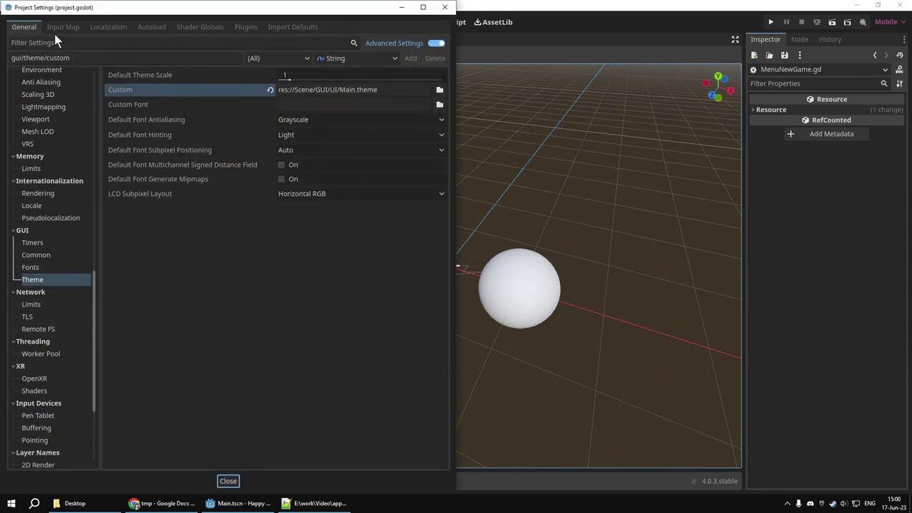
scroll(52, 159, "up", 5)
scroll(60, 176, "up", 5)
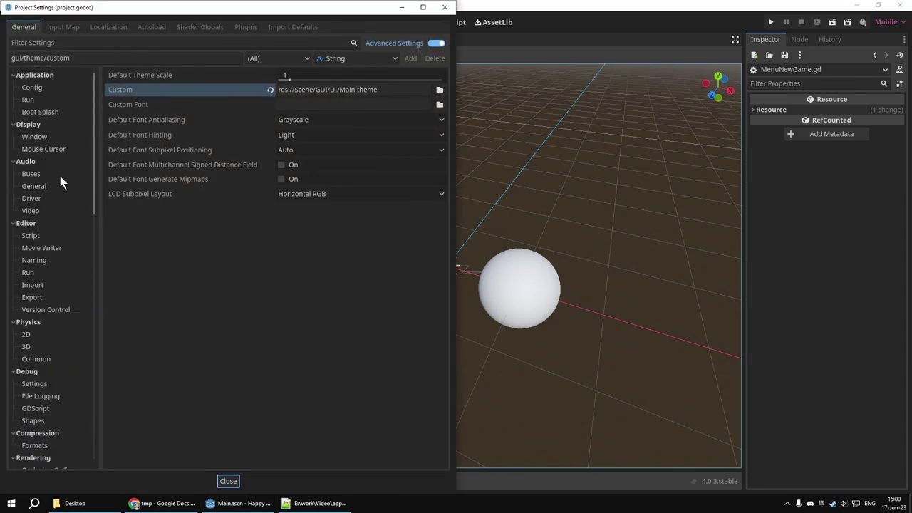
left_click(38, 138)
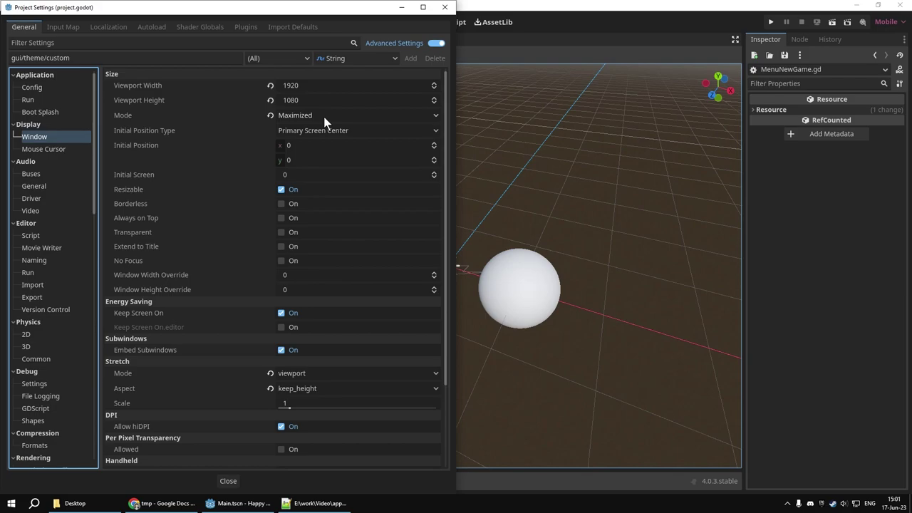
scroll(324, 370, "down", 2)
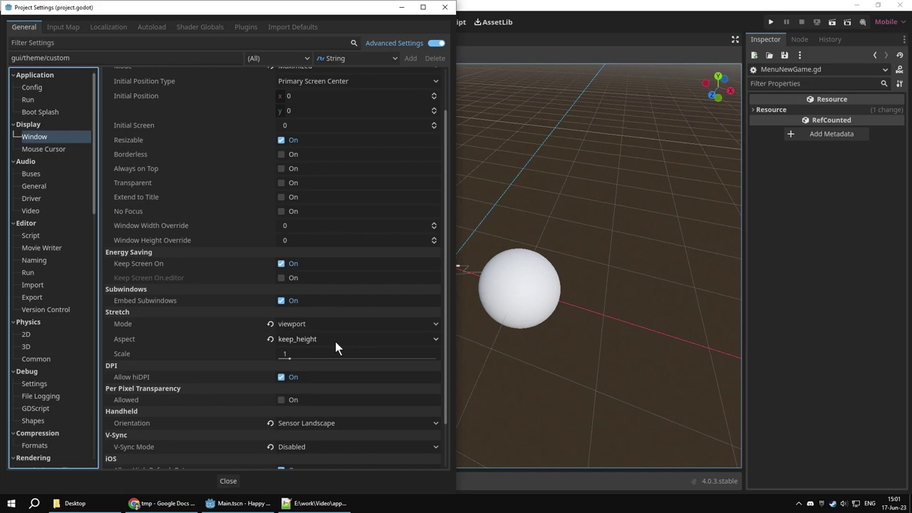
scroll(335, 348, "down", 2)
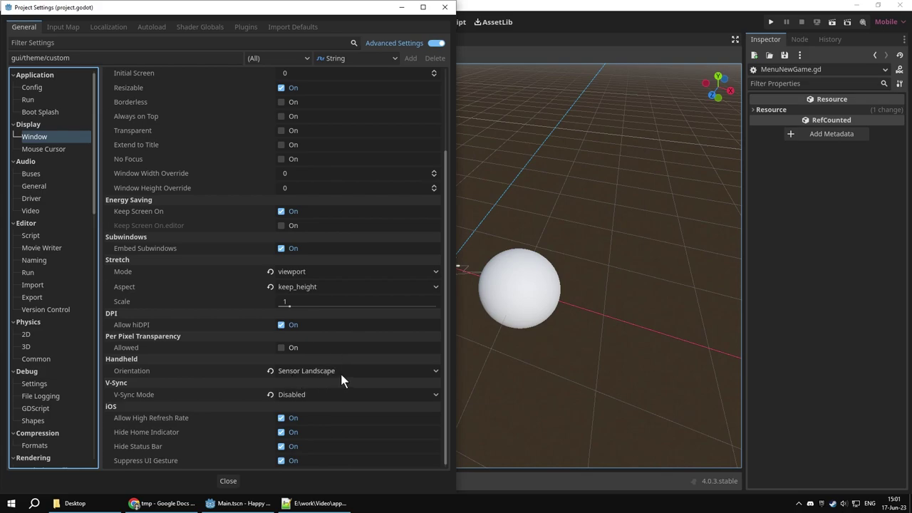
scroll(344, 373, "up", 4)
left_click(235, 480)
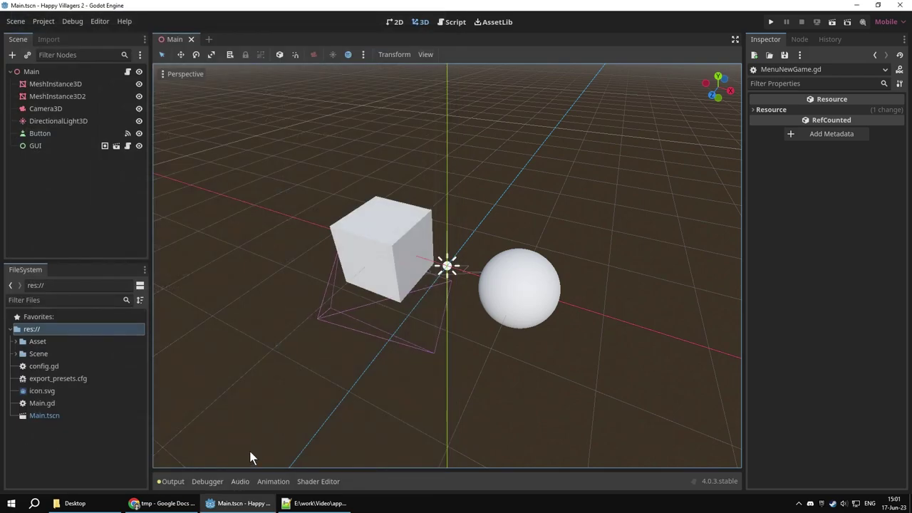
Step: Open the GUI scene, then the MenuMain scene, and select its NEW_GAME button
left_click(104, 145)
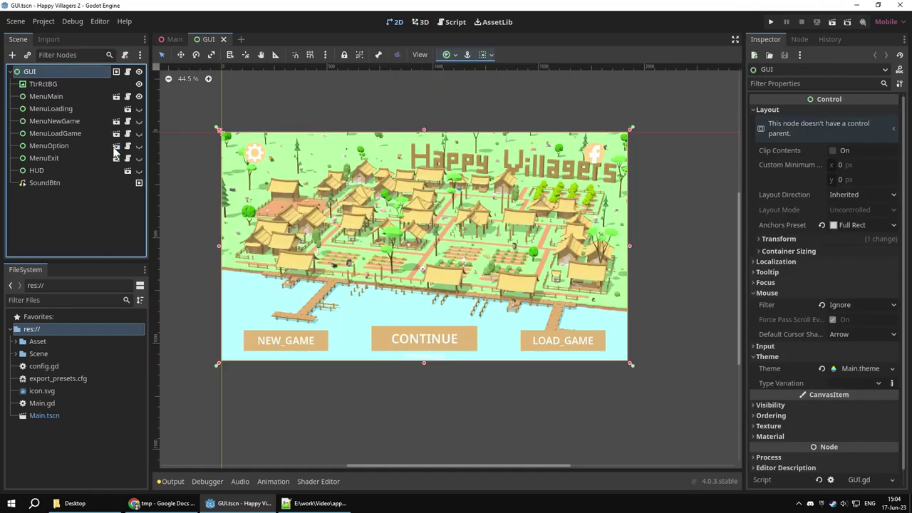
left_click(116, 97)
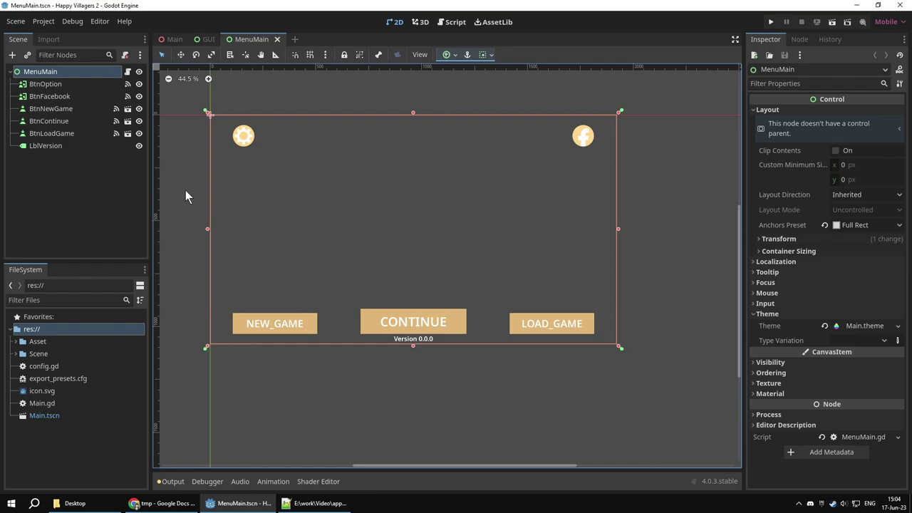
left_click(263, 327)
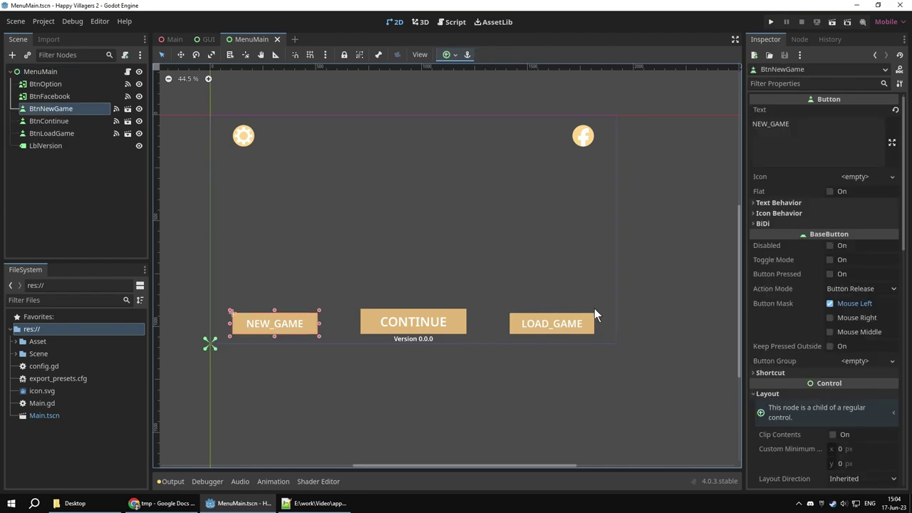
scroll(778, 349, "down", 3)
scroll(792, 324, "down", 2)
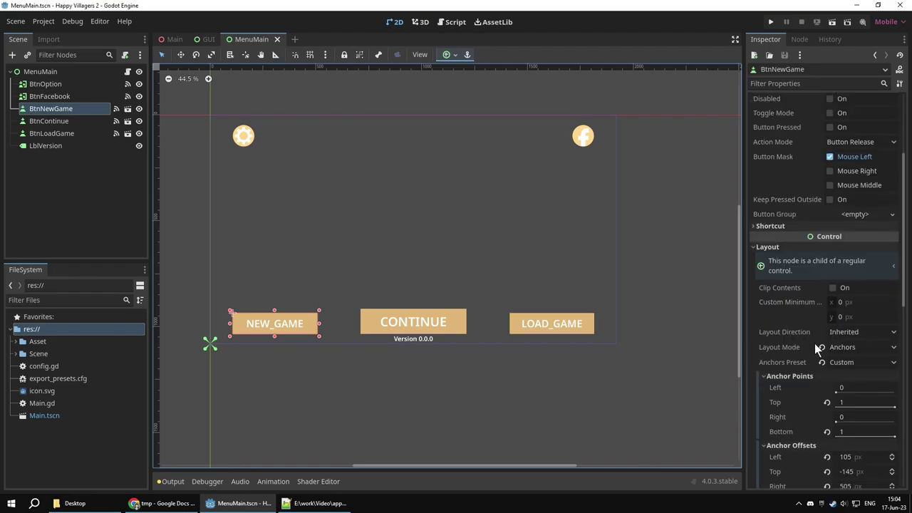
Step: Confirm NEW_GAME keeps Anchors layout mode with a Custom anchors preset
left_click(880, 347)
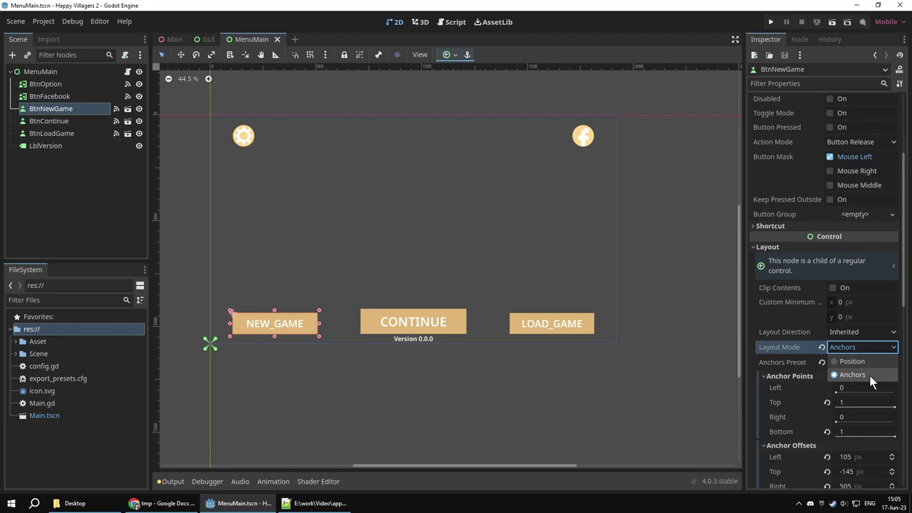
left_click(875, 374)
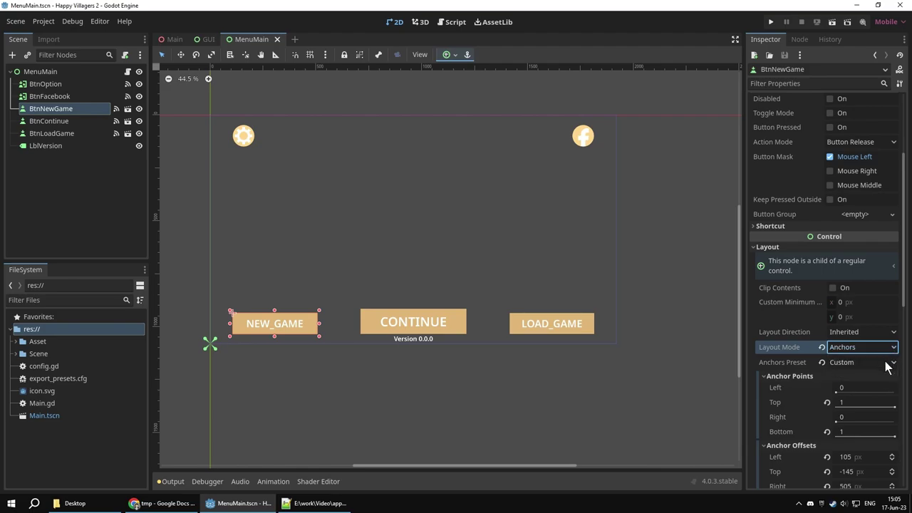
left_click(888, 363)
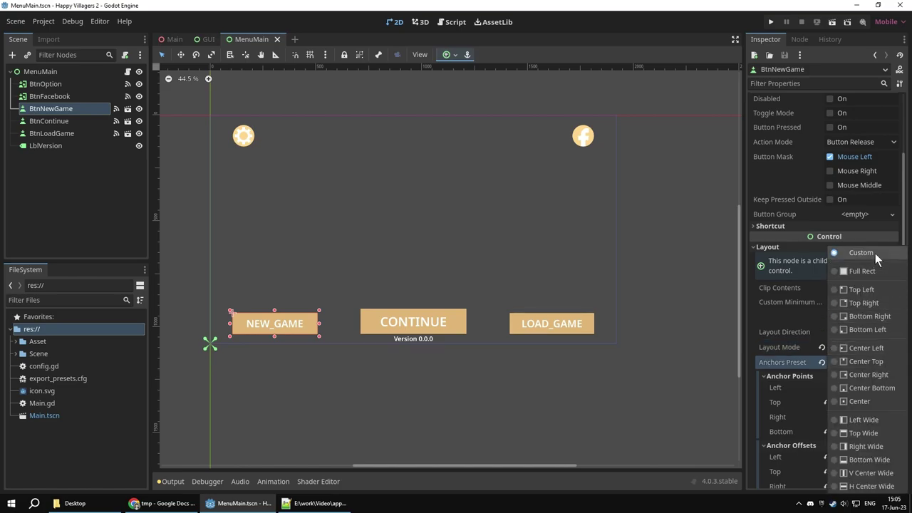
left_click(796, 362)
Step: Review NEW_GAME's anchor points and offsets (105, -145, 505, -45), then select the gear button
scroll(795, 362, "down", 3)
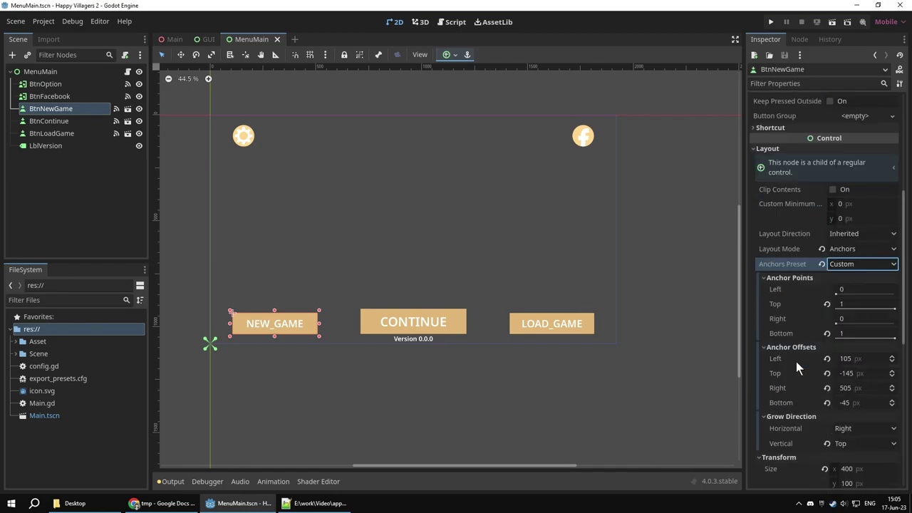
left_click(788, 279)
left_click(791, 279)
scroll(800, 353, "down", 2)
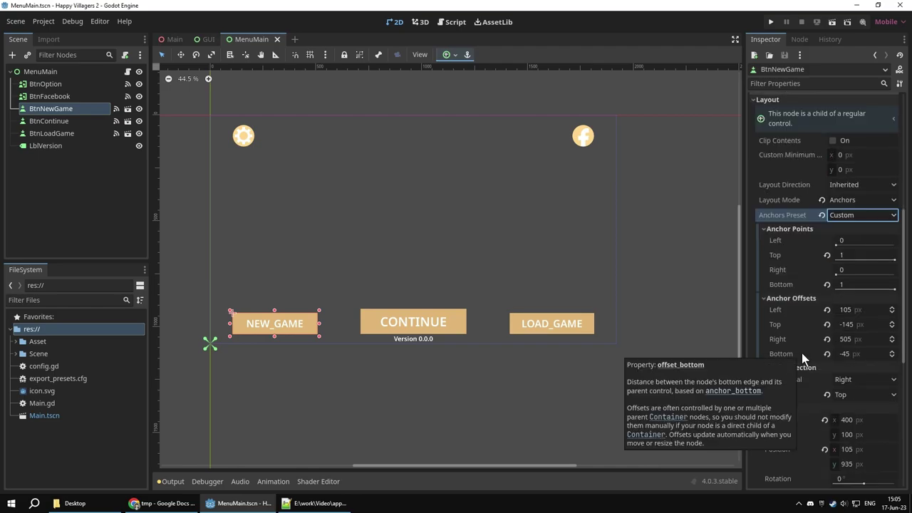
scroll(801, 353, "down", 2)
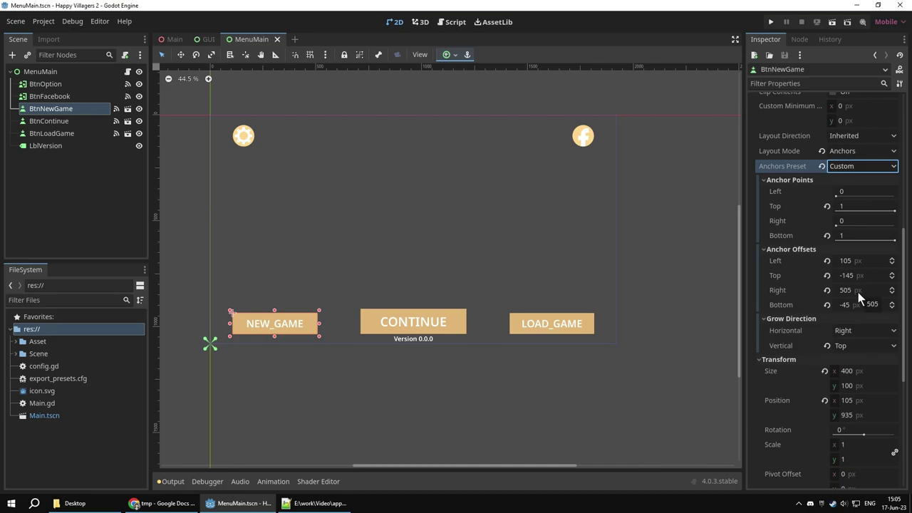
left_click(245, 134)
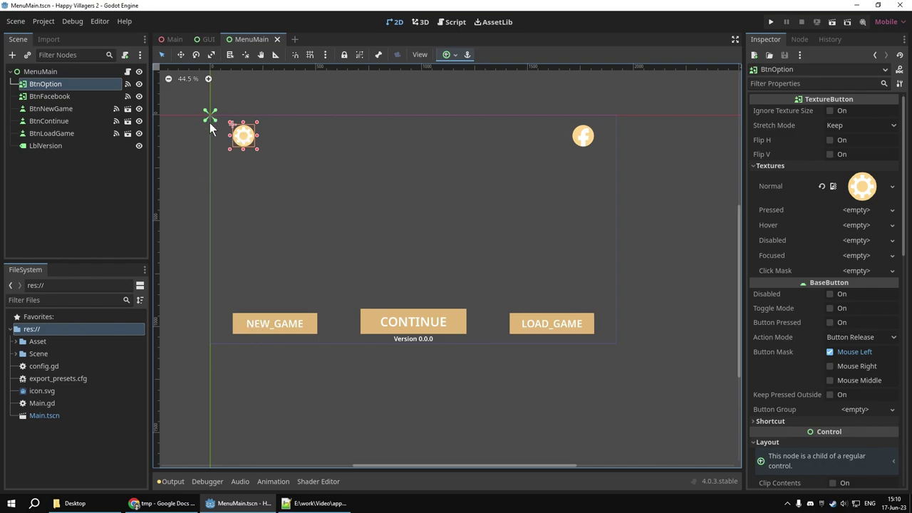
Step: Inspect the NEW_GAME, CONTINUE, LOAD_GAME and Facebook buttons' layouts, then run the project
left_click(260, 318)
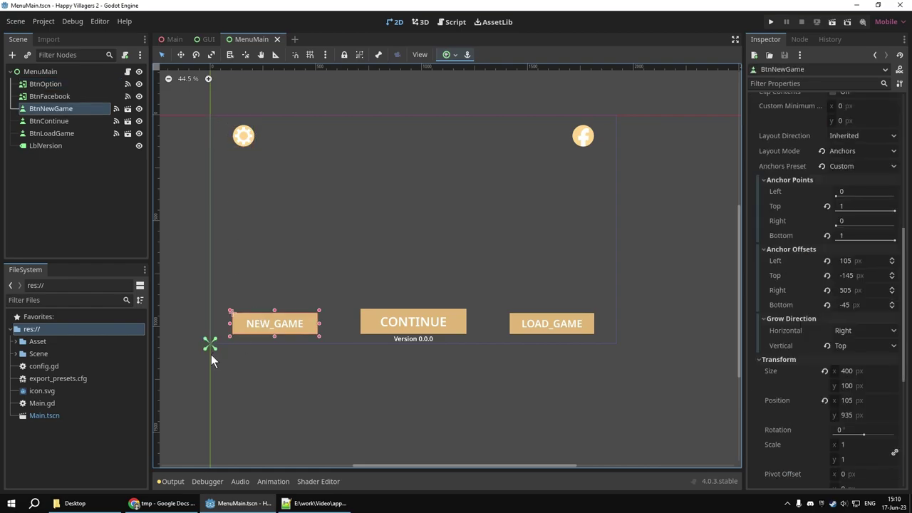
left_click(415, 329)
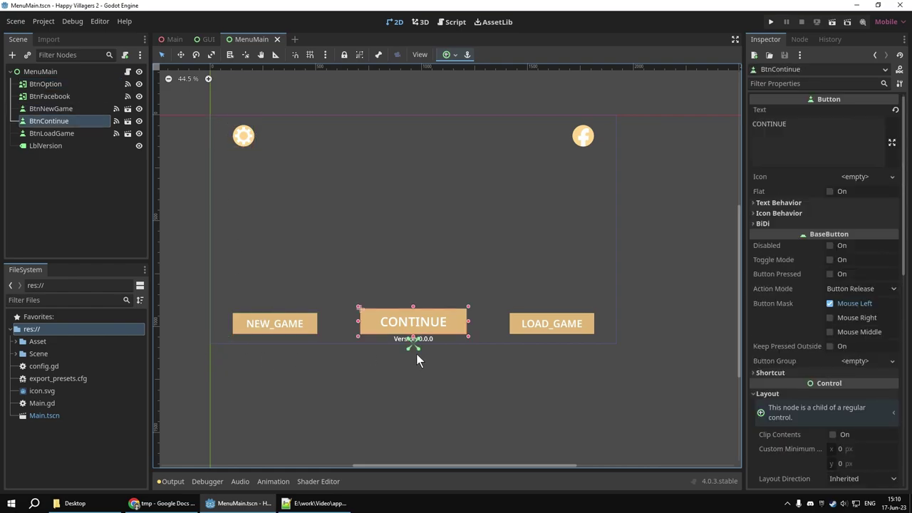
left_click(553, 328)
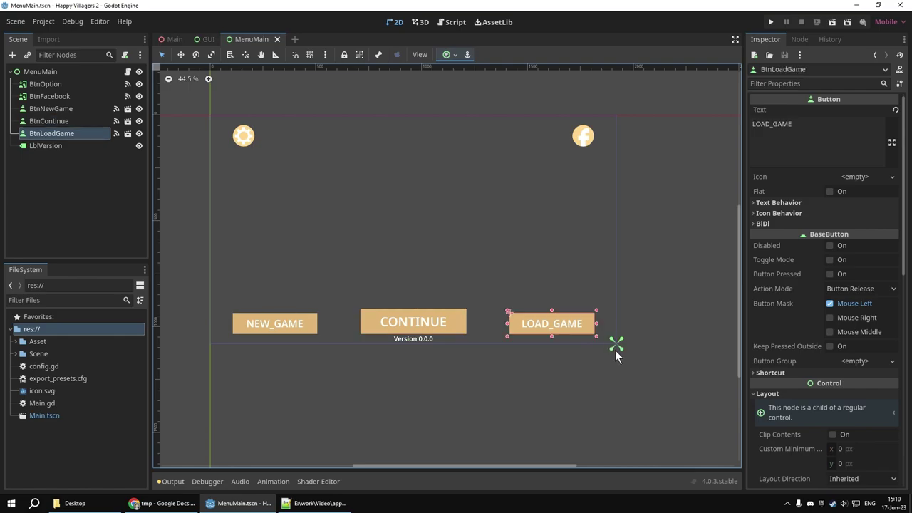
left_click(588, 147)
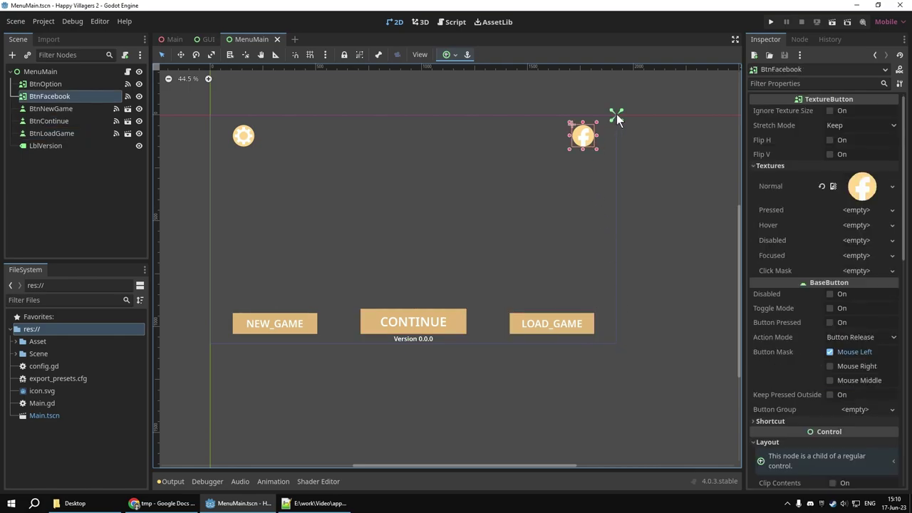
left_click(583, 330)
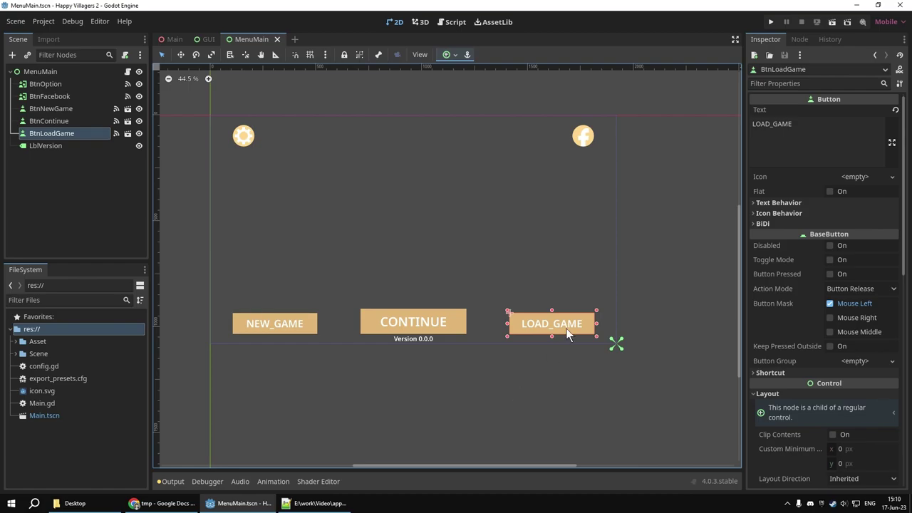
left_click(832, 23)
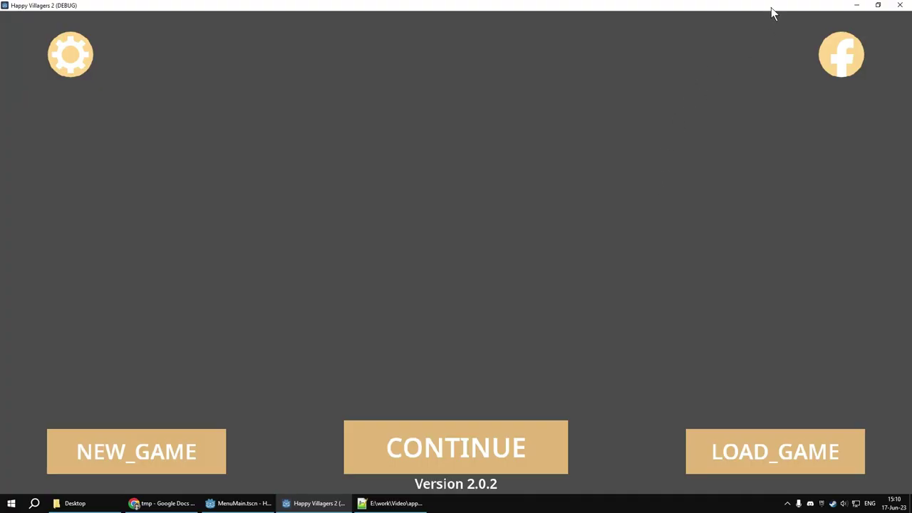
Step: Restore the game window, shrink, widen and heighten it to check anchoring, then stop the game
left_click_drag(773, 12, 714, 52)
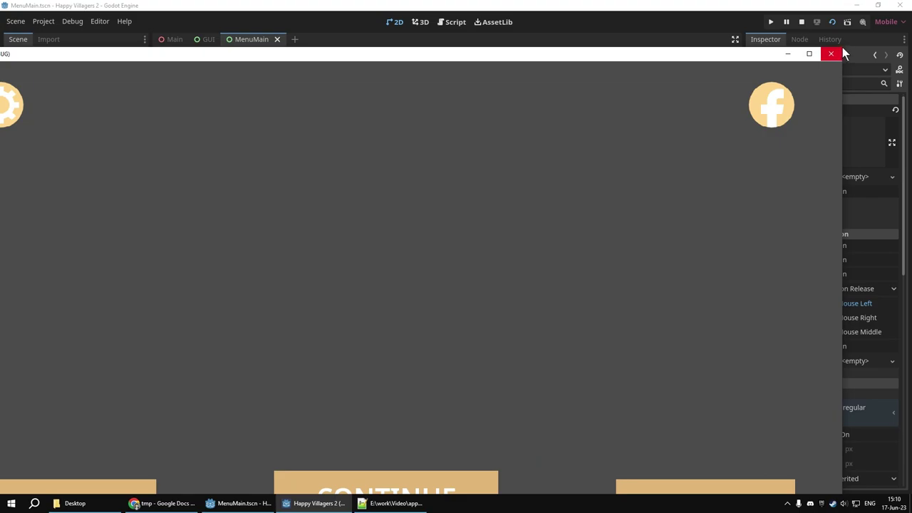
left_click_drag(843, 47, 406, 249)
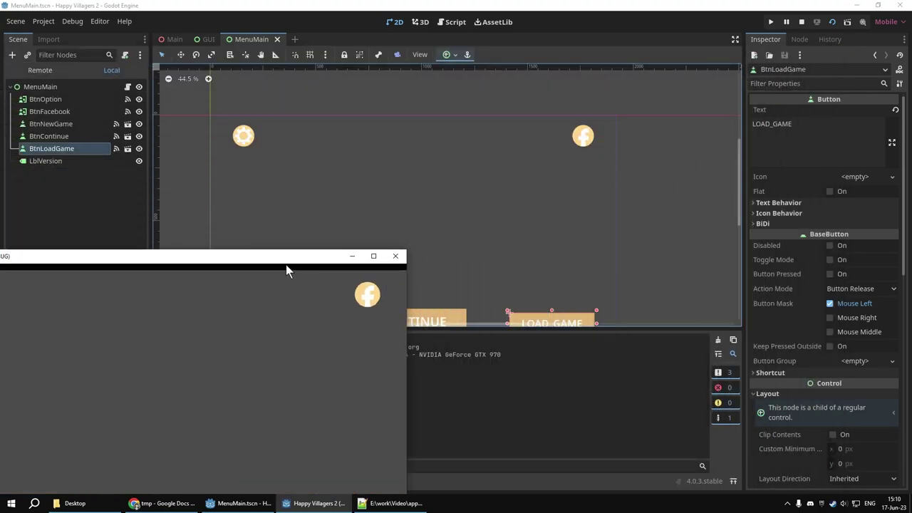
left_click_drag(285, 257, 440, 87)
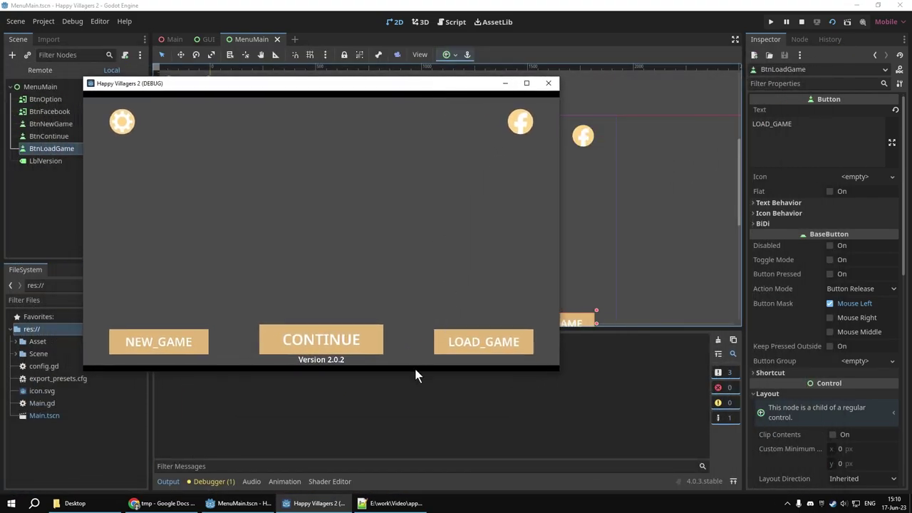
left_click_drag(417, 371, 420, 260)
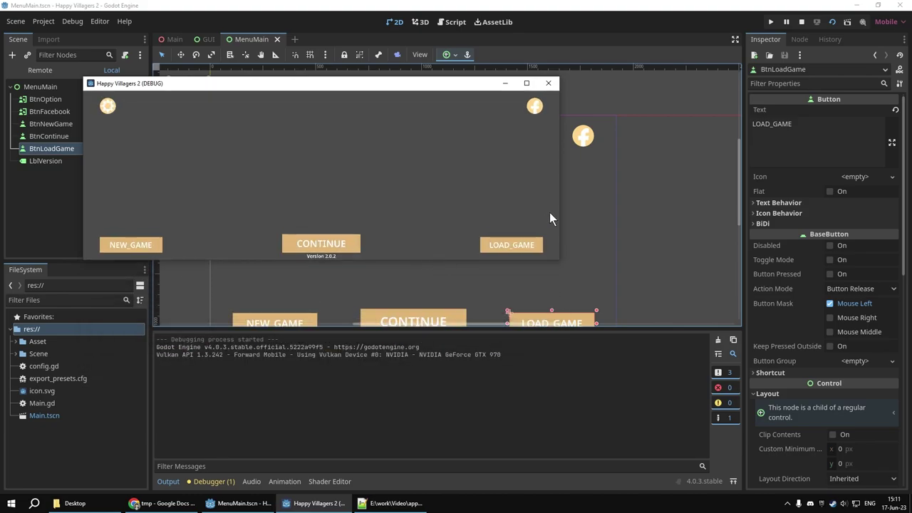
mouse_move(560, 206)
left_mouse_down()
mouse_move(612, 209)
mouse_move(282, 205)
mouse_move(704, 240)
left_mouse_up()
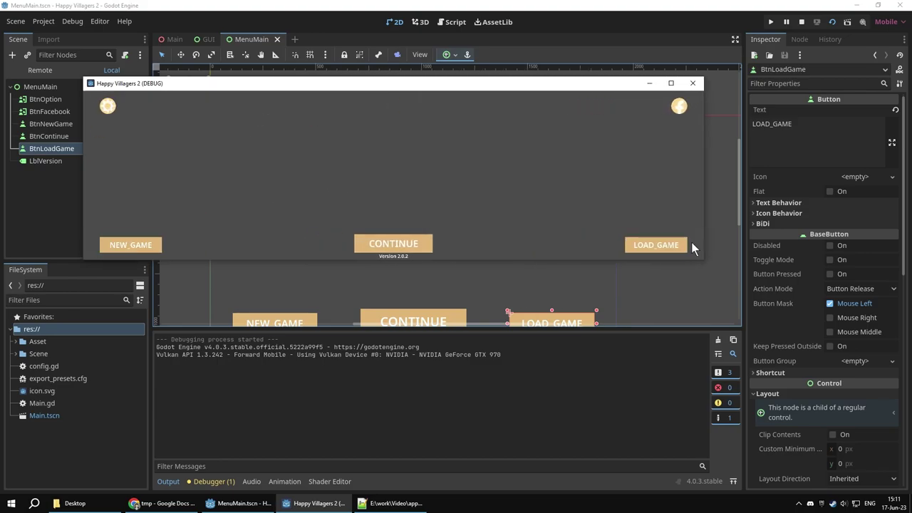
mouse_move(587, 261)
left_mouse_down()
mouse_move(590, 329)
mouse_move(593, 278)
left_mouse_up()
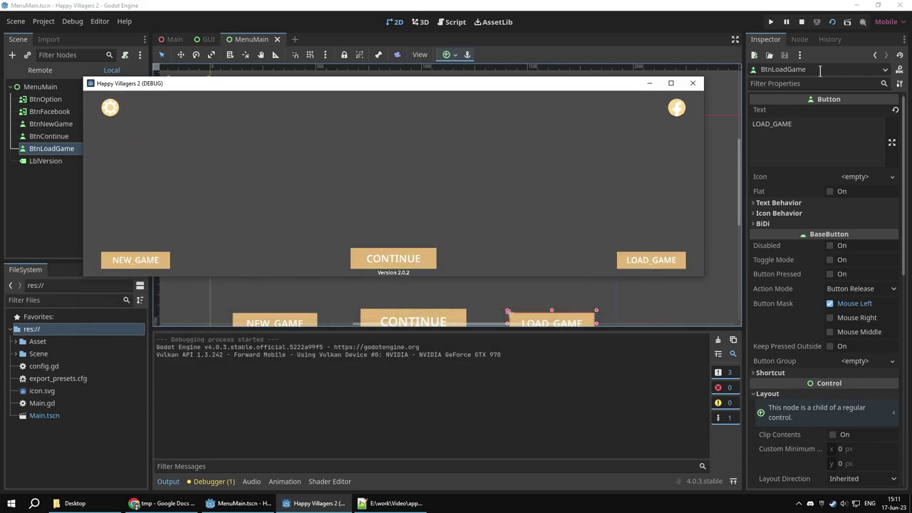
left_click(800, 23)
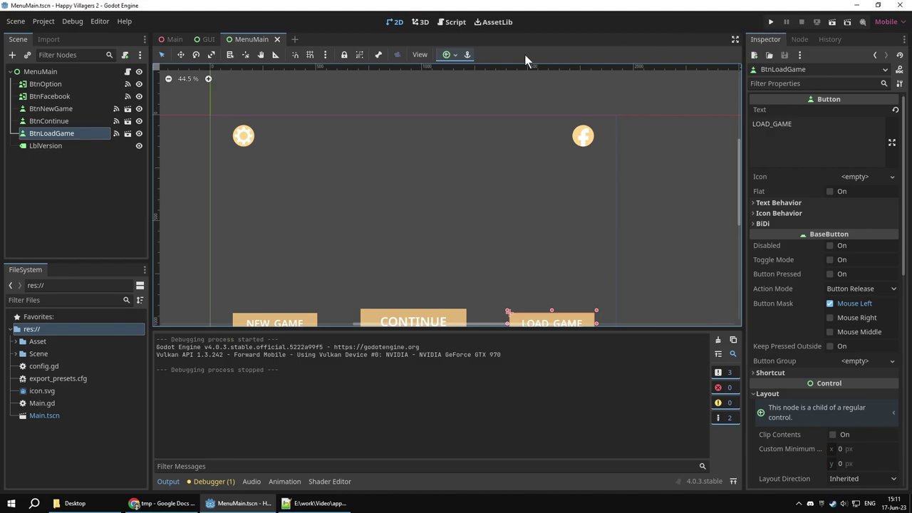
Step: From the GUI scene open MenuNewGame, run the game and open its New_game menu
left_click(207, 39)
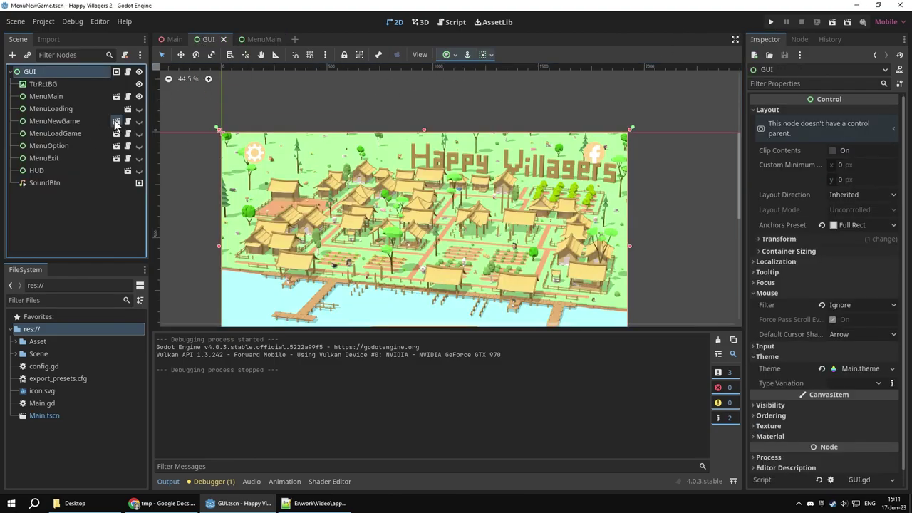
left_click(115, 122)
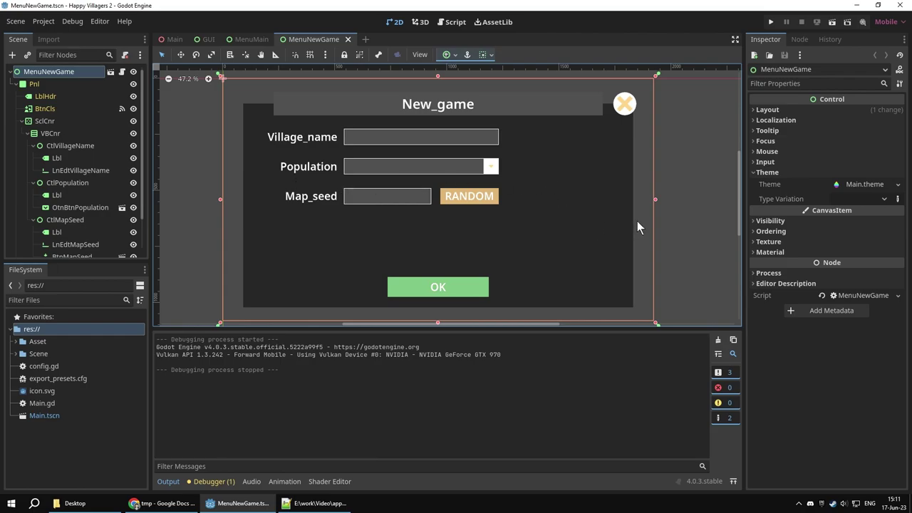
left_click(831, 22)
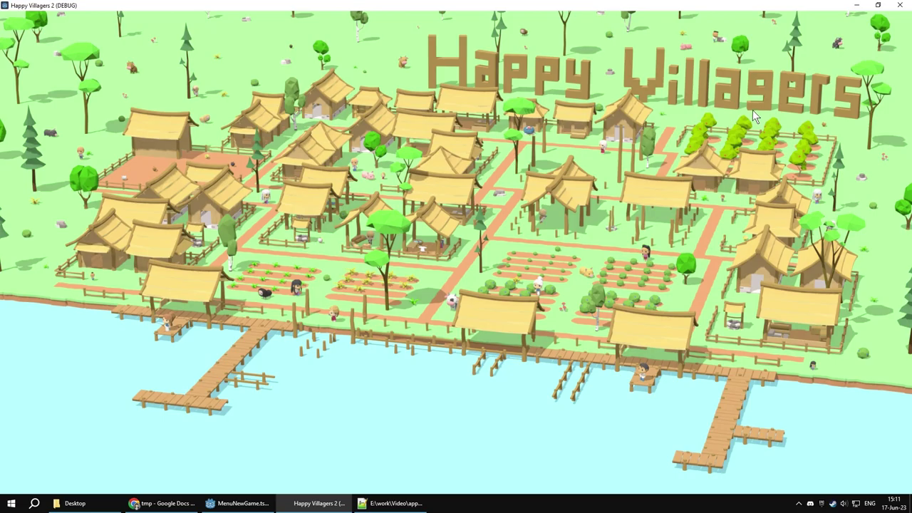
left_click(708, 77)
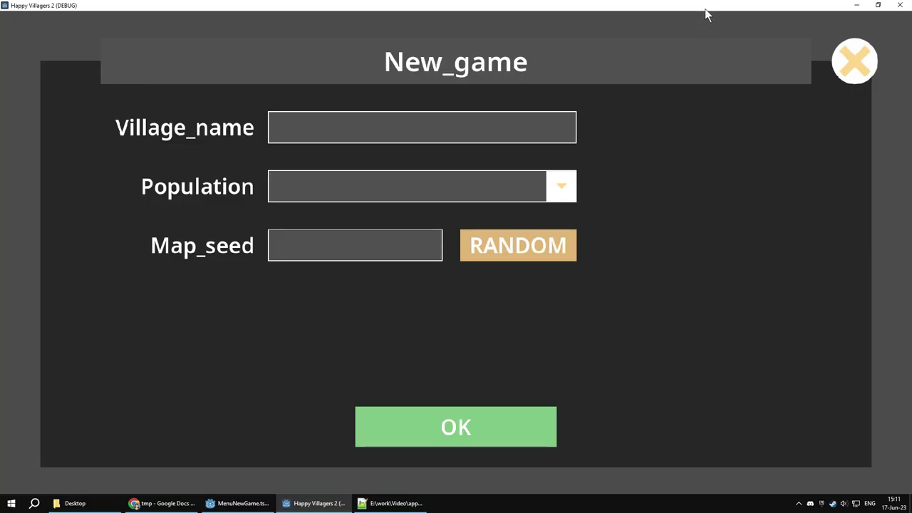
Step: Restore and resize the game window narrower and shorter to check New_game rescaling, then stop
left_click_drag(704, 9, 603, 77)
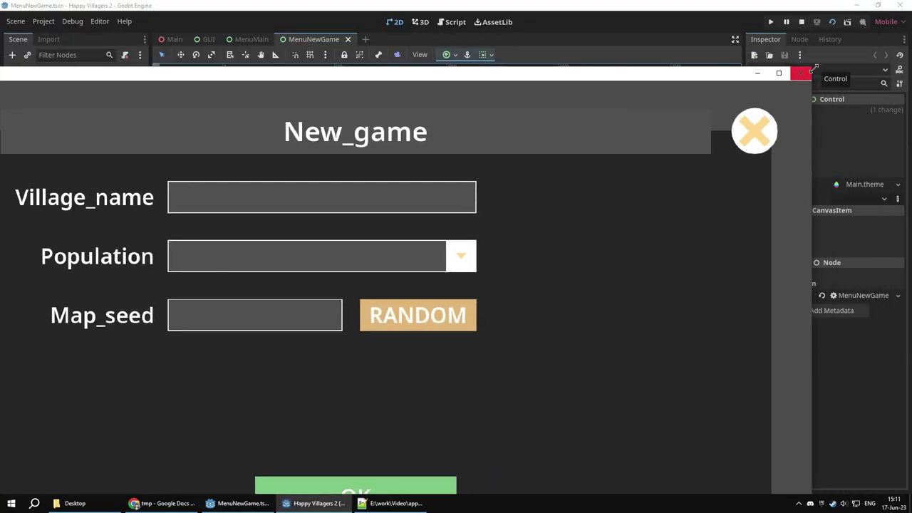
left_click_drag(814, 67, 539, 297)
left_click_drag(431, 306, 554, 106)
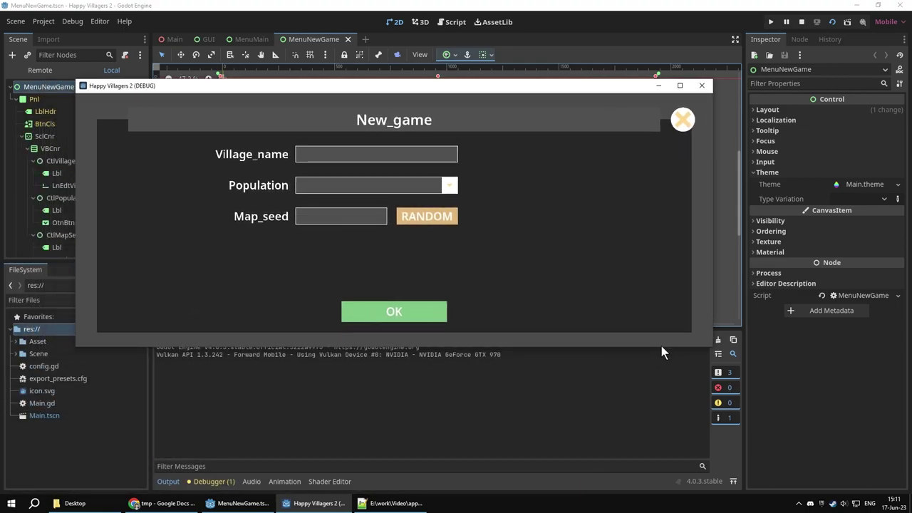
left_click_drag(661, 345, 659, 366)
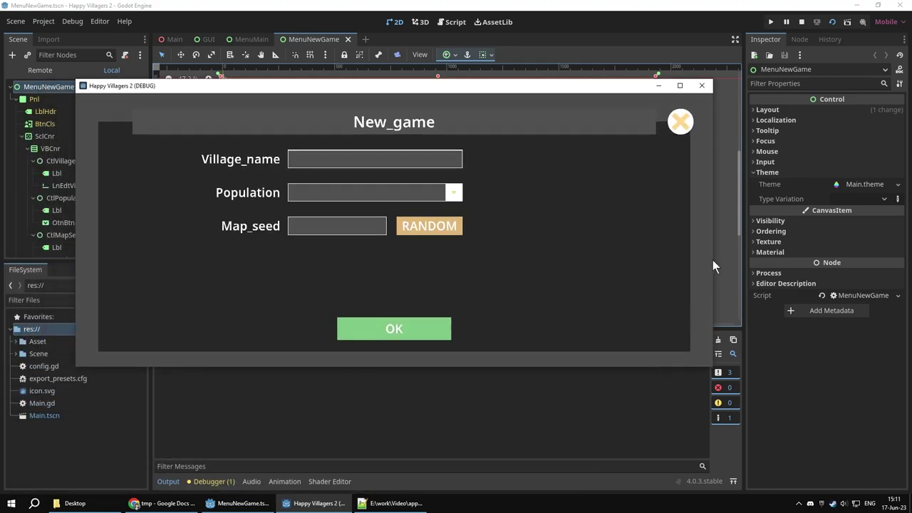
mouse_move(712, 261)
left_mouse_down()
mouse_move(434, 254)
mouse_move(741, 294)
mouse_move(359, 287)
mouse_move(775, 322)
mouse_move(530, 311)
left_mouse_up()
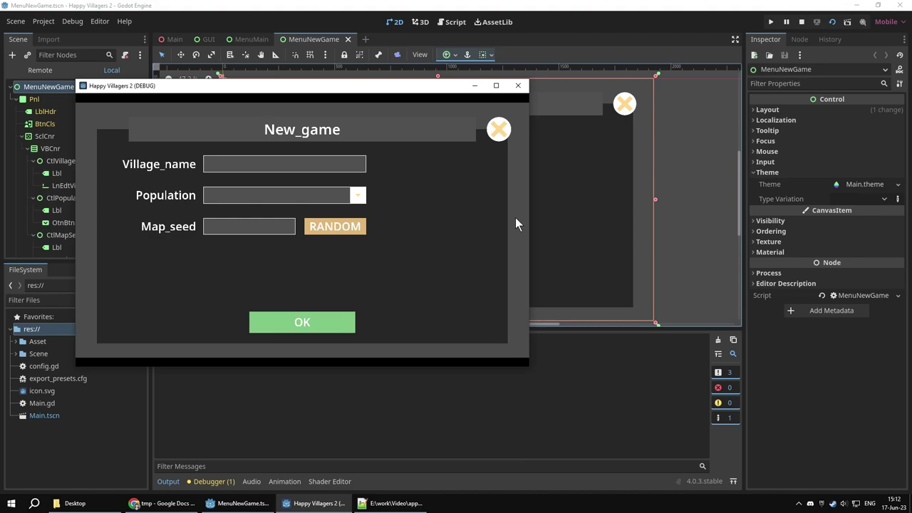
mouse_move(528, 218)
left_mouse_down()
mouse_move(502, 221)
mouse_move(873, 271)
mouse_move(671, 214)
mouse_move(607, 161)
left_mouse_up()
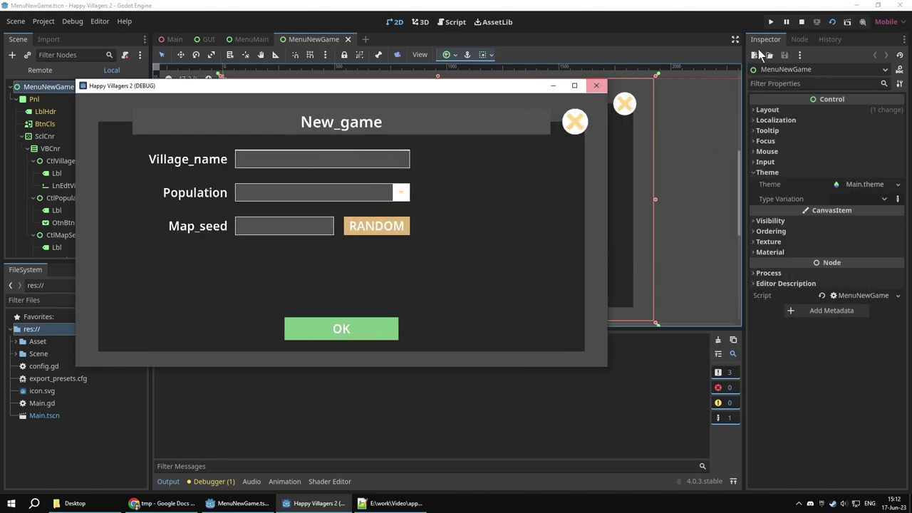
left_click(800, 22)
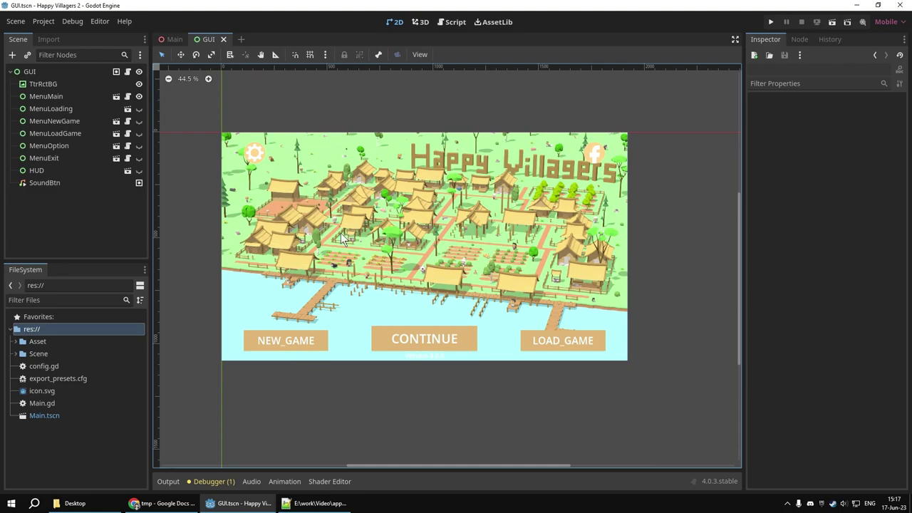
Step: Inspect the GUI root node and its TtrRctBG background node
left_click(38, 71)
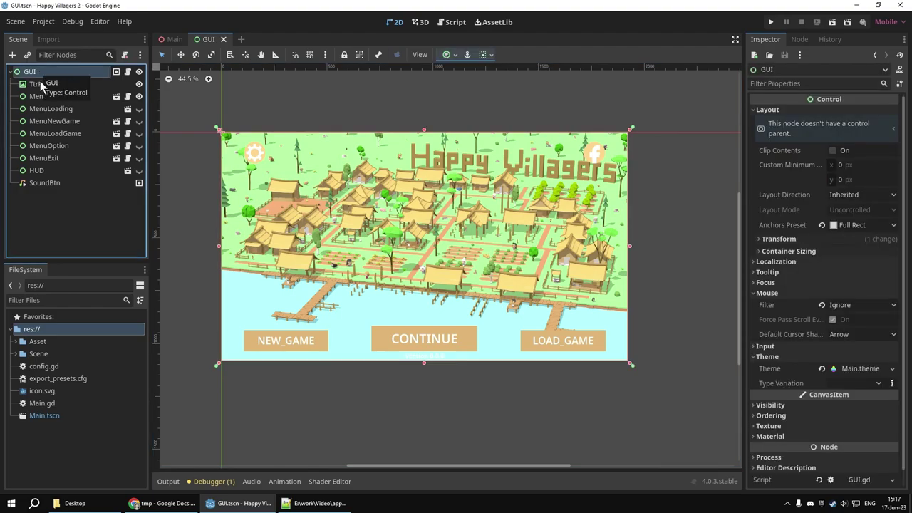
left_click(55, 83)
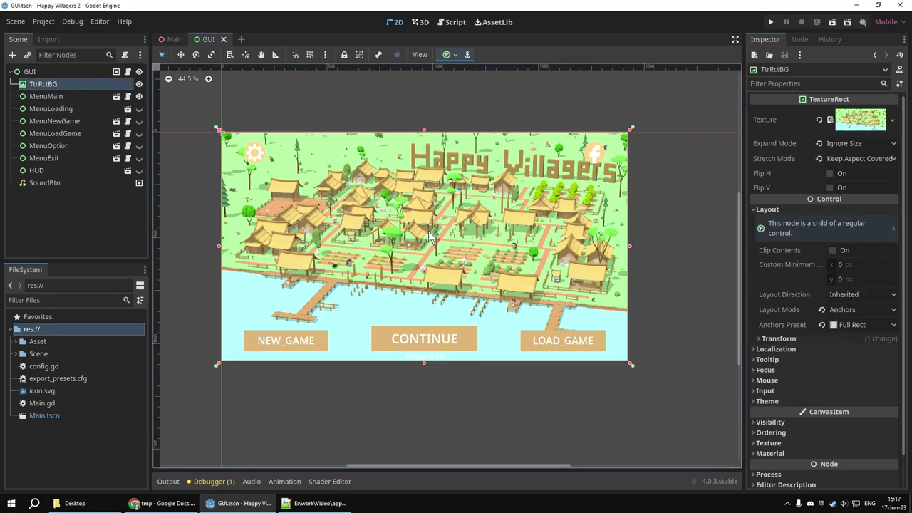
left_click(30, 72)
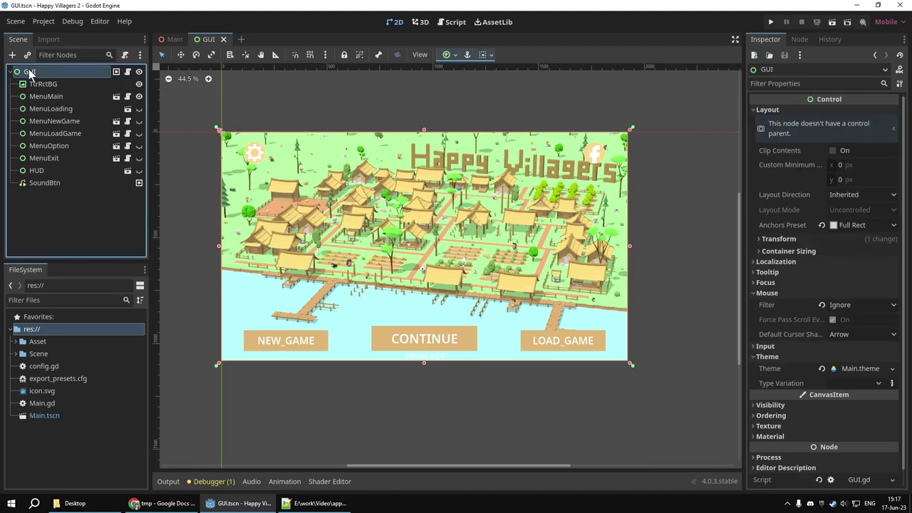
Step: Search 'menu' to instantiate a child scene under GUI, cancel it, then run the project
right_click(30, 73)
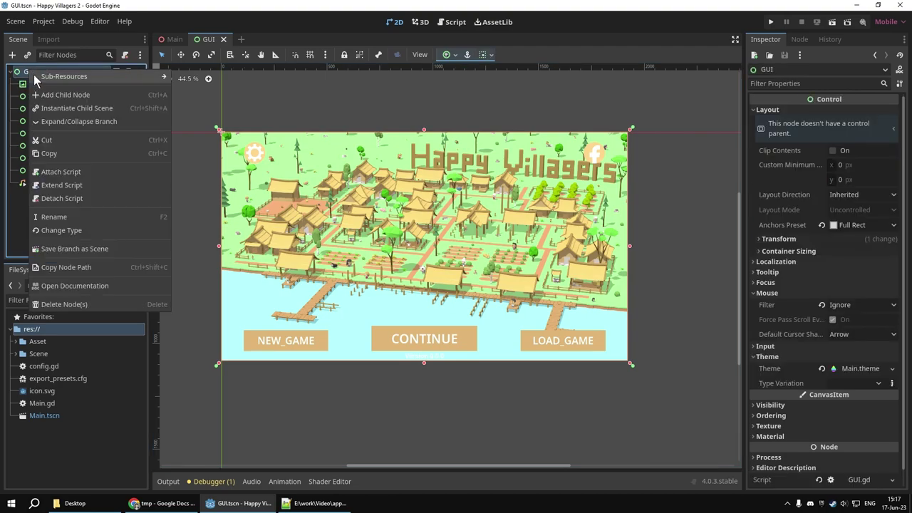
left_click(124, 111)
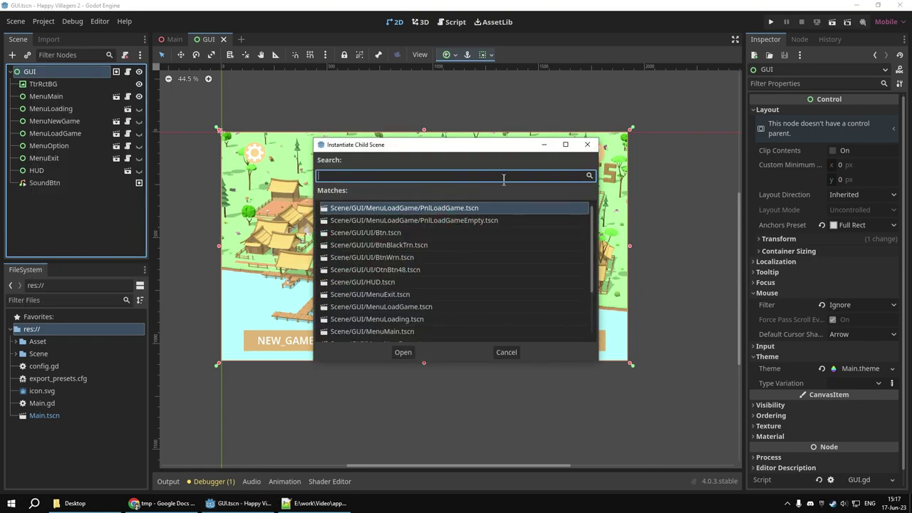
type("menu")
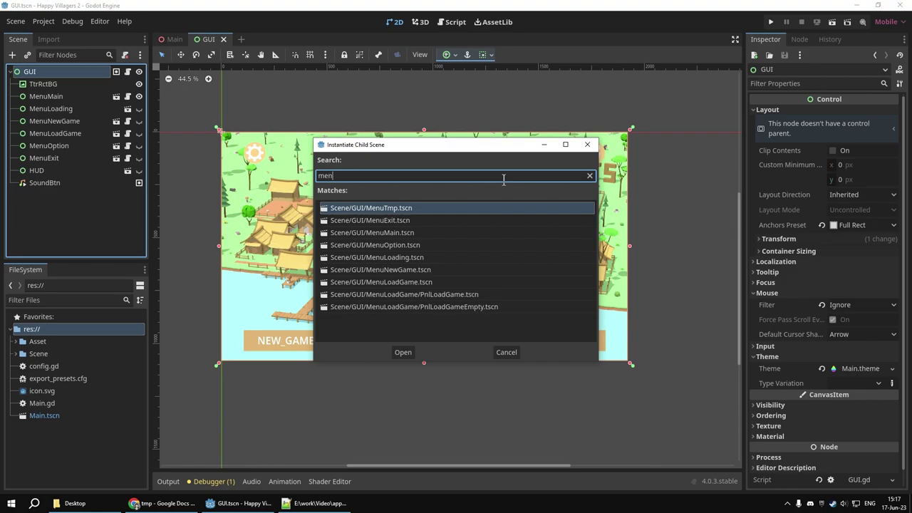
left_click(404, 222)
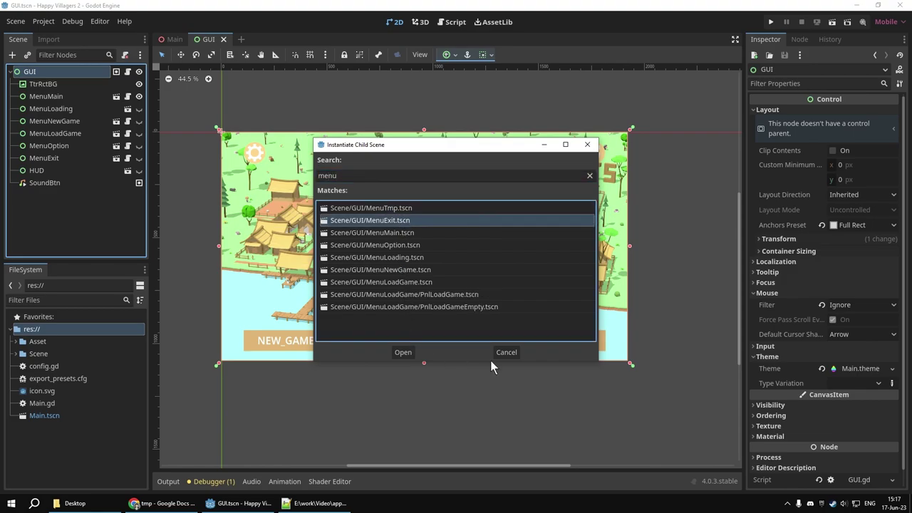
left_click(506, 352)
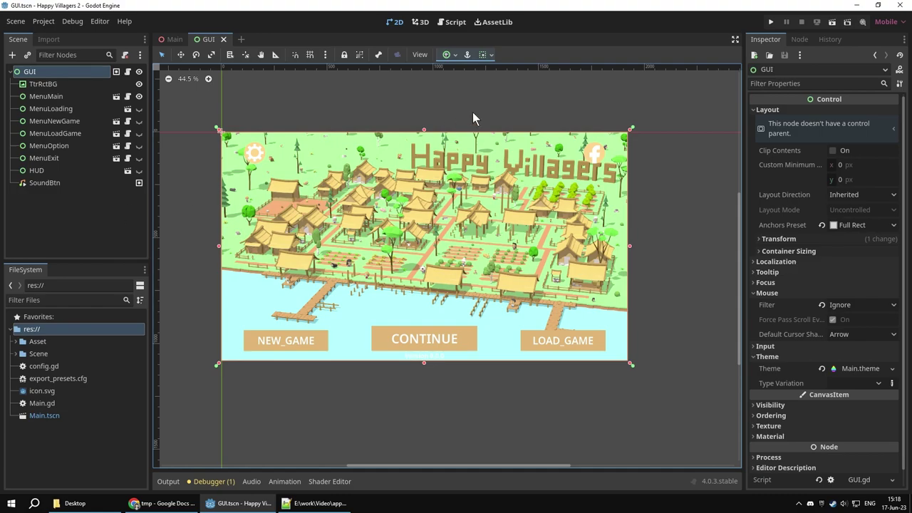
left_click(768, 22)
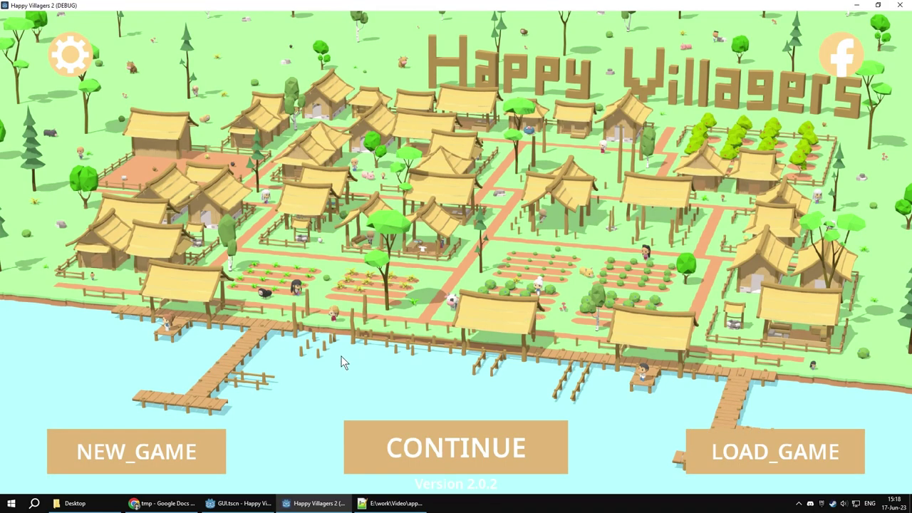
Step: In the running game, open and close New_game, then scroll through and close the Option panel
left_click(208, 441)
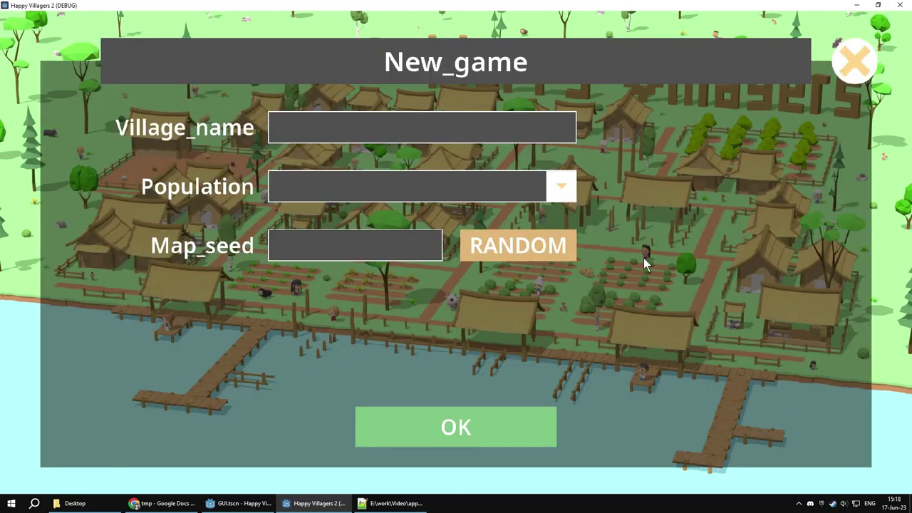
left_click(852, 64)
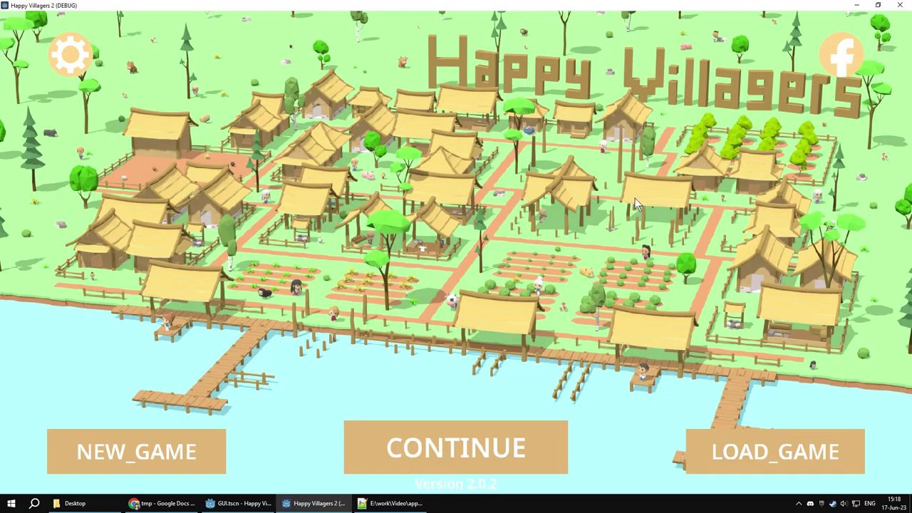
left_click(69, 60)
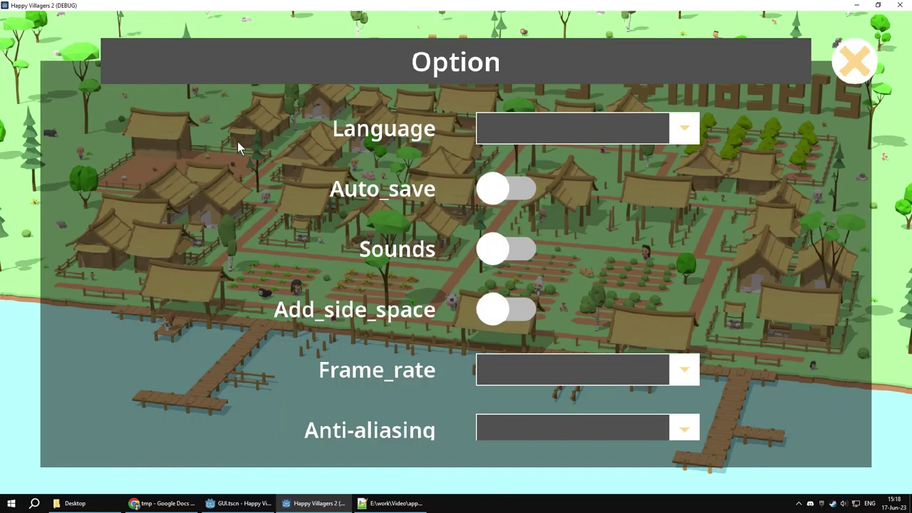
scroll(349, 319, "down", 3)
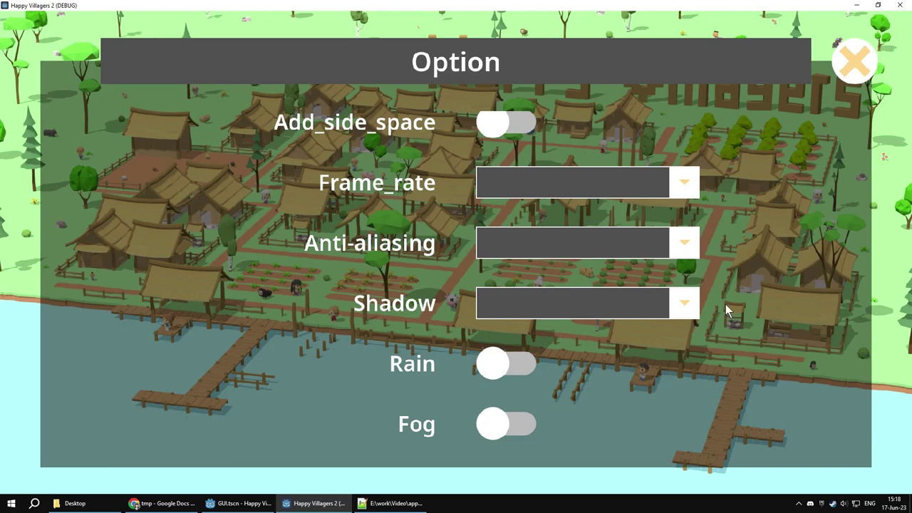
scroll(725, 304, "up", 4)
scroll(684, 186, "up", 1)
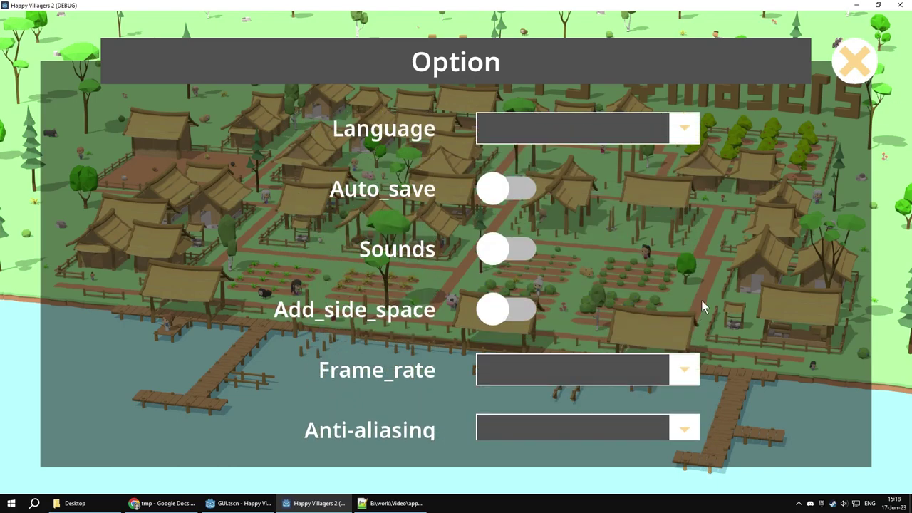
left_click(860, 77)
Step: Browse the Load_game panel of saved villages, close it, and quit the game via EXIT
left_click(732, 448)
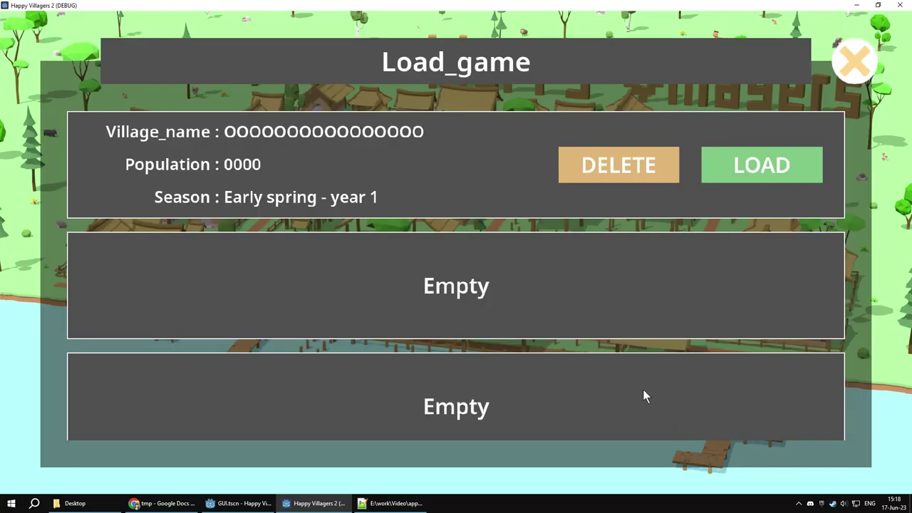
scroll(634, 378, "down", 3)
scroll(634, 171, "up", 3)
scroll(602, 352, "down", 3)
scroll(585, 176, "up", 3)
left_click(845, 76)
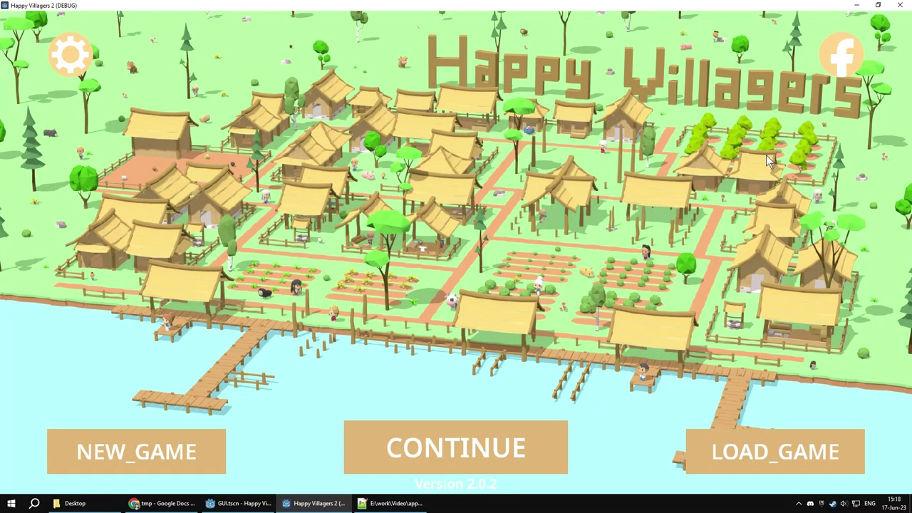
left_click(900, 5)
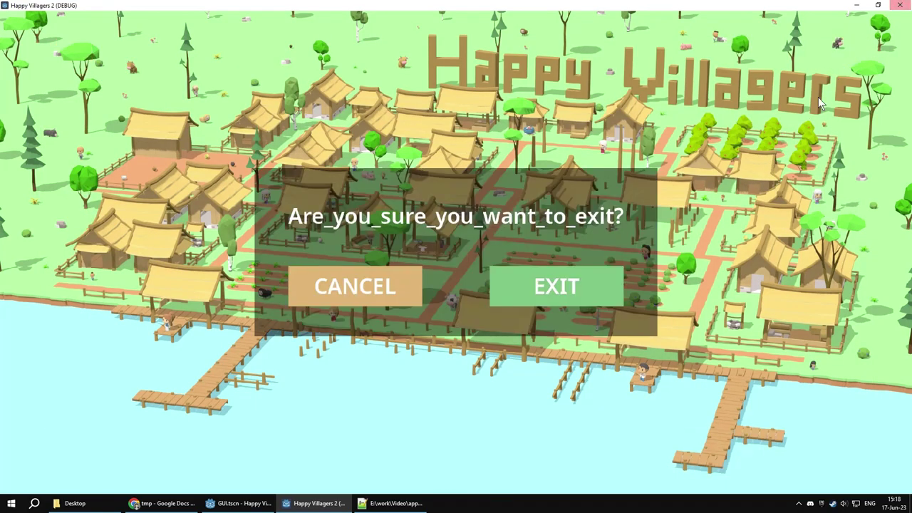
left_click(545, 288)
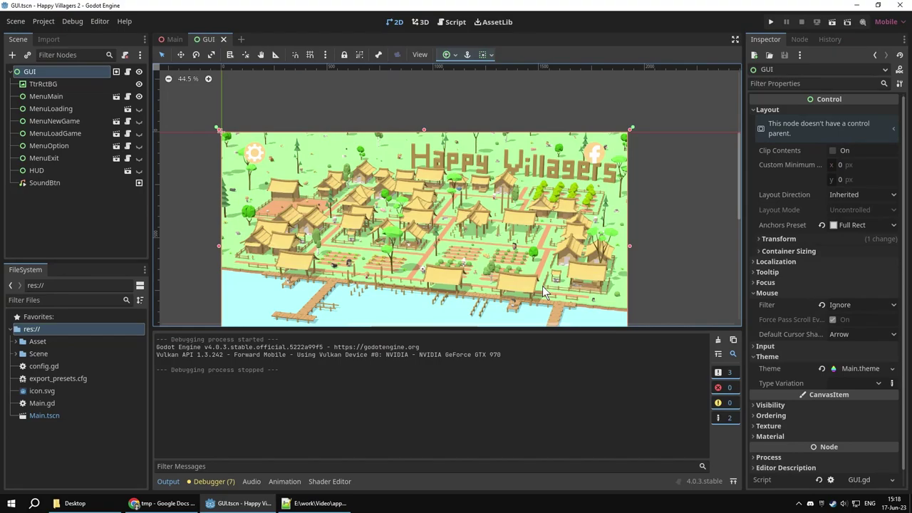
Step: Run the project, restore the game to a window, then move it and make it taller and wider
left_click(771, 23)
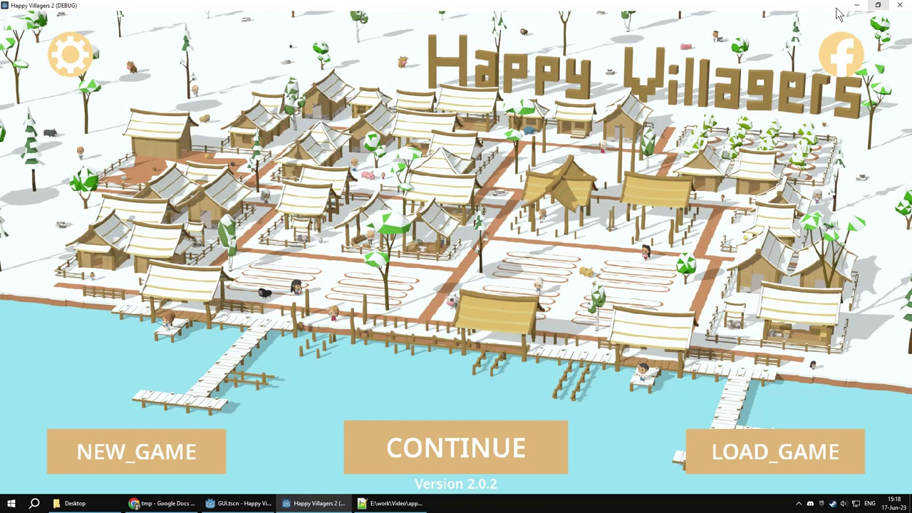
left_click(878, 5)
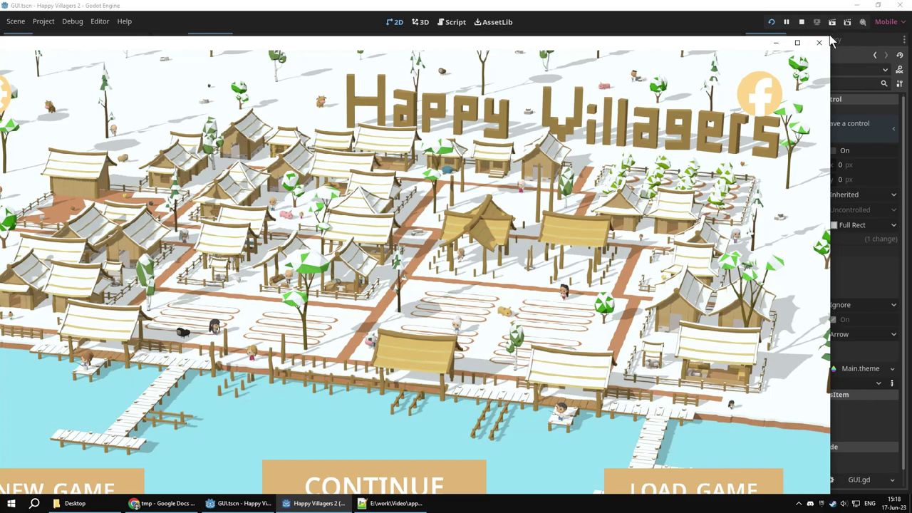
mouse_move(715, 45)
left_mouse_down()
mouse_move(375, 313)
mouse_move(565, 100)
left_mouse_up()
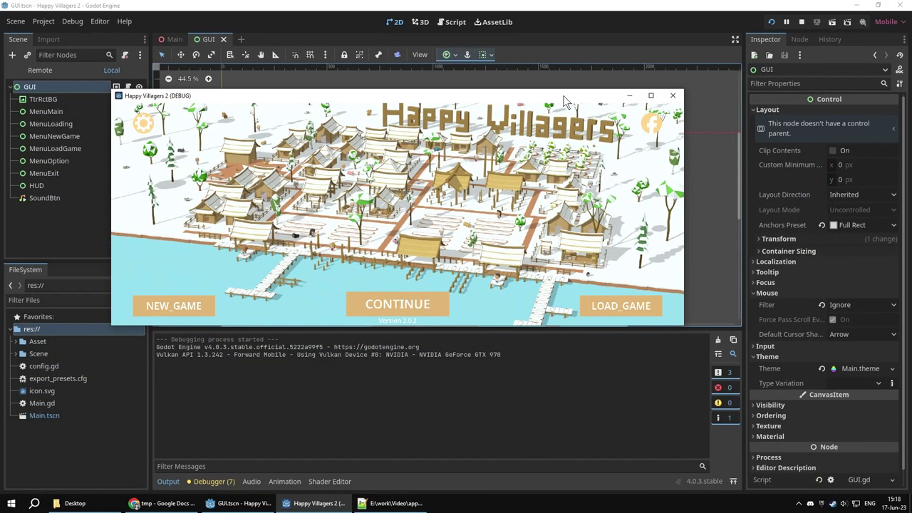
left_click_drag(470, 326, 467, 443)
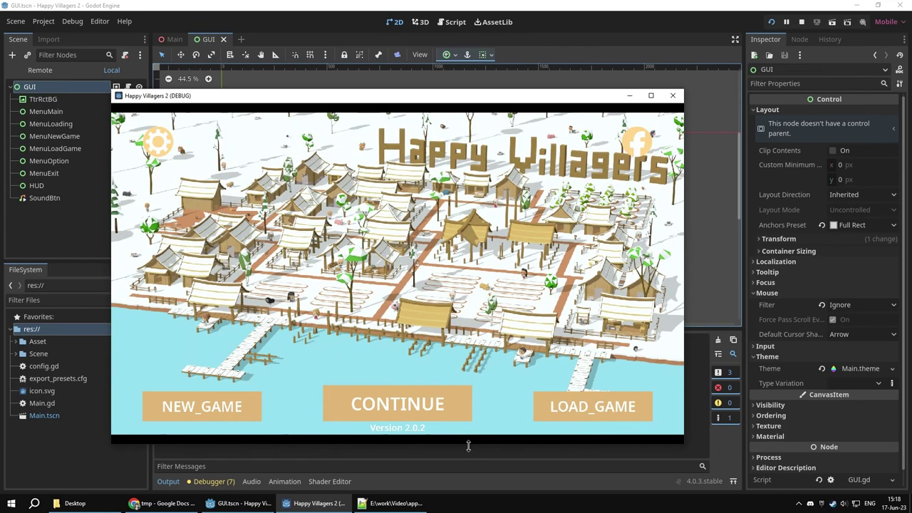
mouse_move(602, 90)
left_mouse_down()
mouse_move(601, 193)
mouse_move(544, 129)
left_mouse_up()
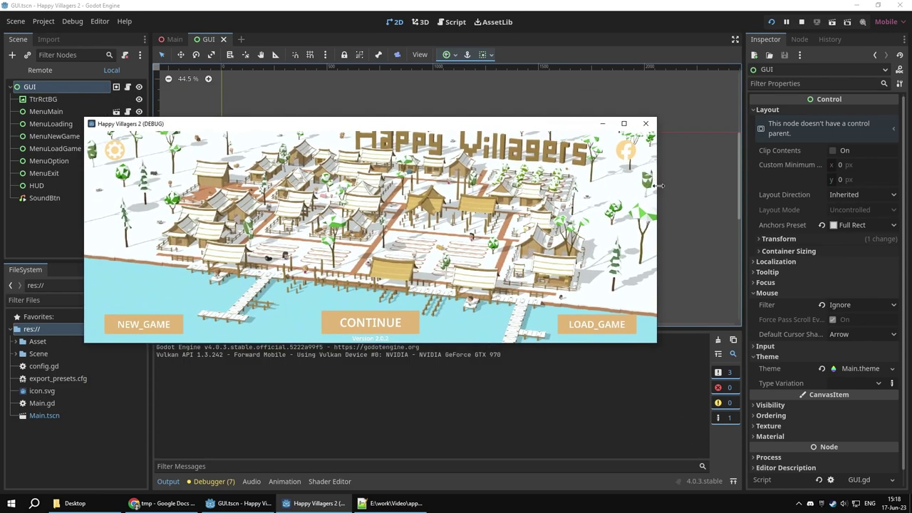
mouse_move(659, 186)
left_mouse_down()
mouse_move(878, 185)
mouse_move(597, 209)
mouse_move(489, 206)
left_mouse_up()
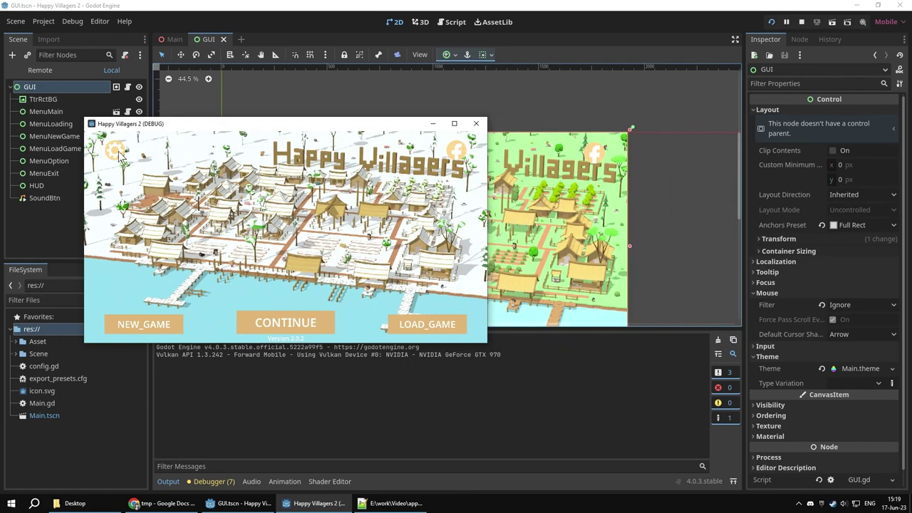
Step: Open the Option panel and widen, heighten and narrow the window to check its scaling
left_click(116, 152)
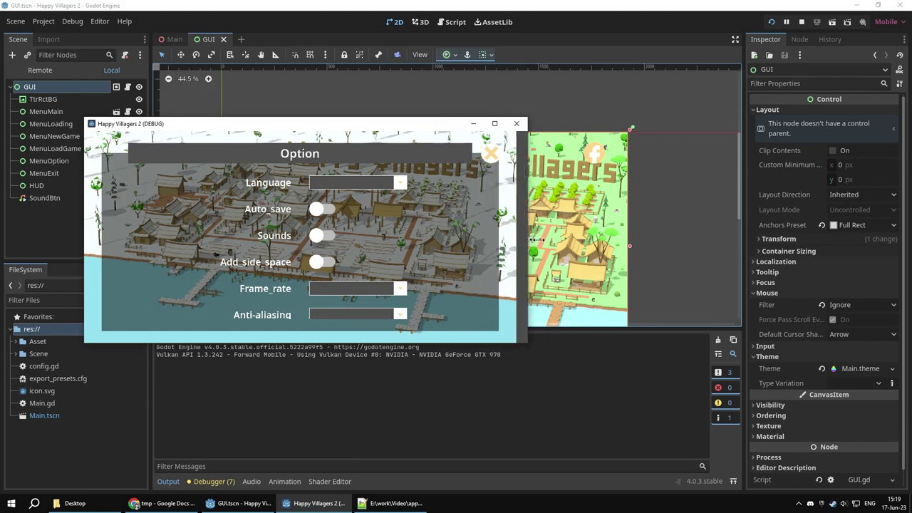
left_click_drag(487, 237, 558, 235)
scroll(424, 178, "down", 1)
scroll(427, 173, "up", 1)
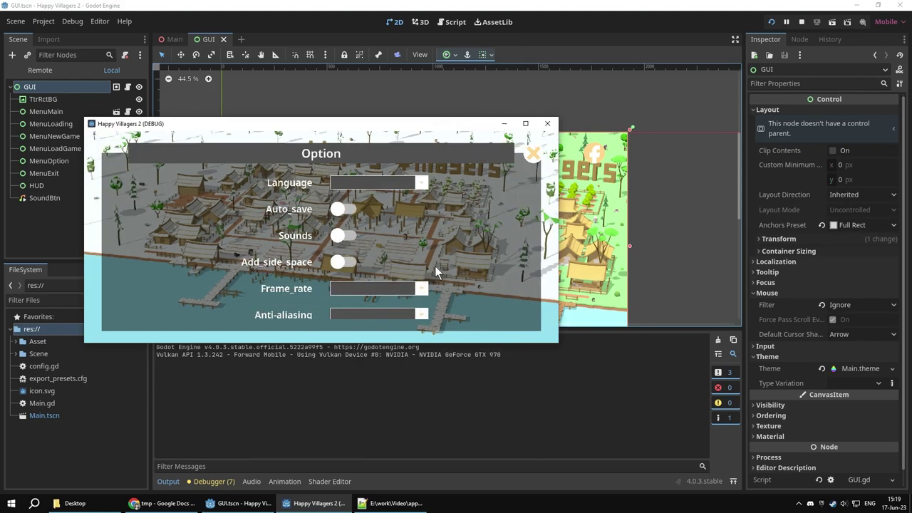
left_click_drag(484, 347, 485, 339)
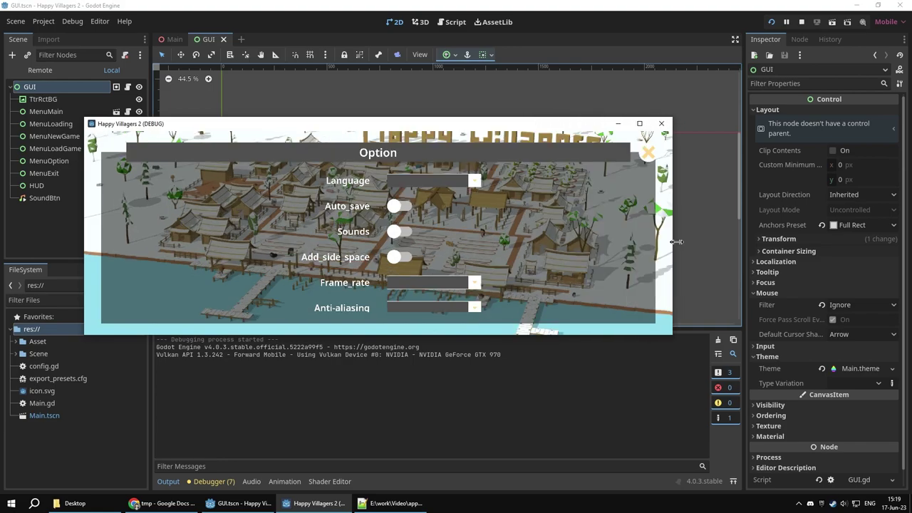
left_click_drag(556, 257, 757, 260)
scroll(563, 249, "down", 3)
scroll(573, 177, "up", 3)
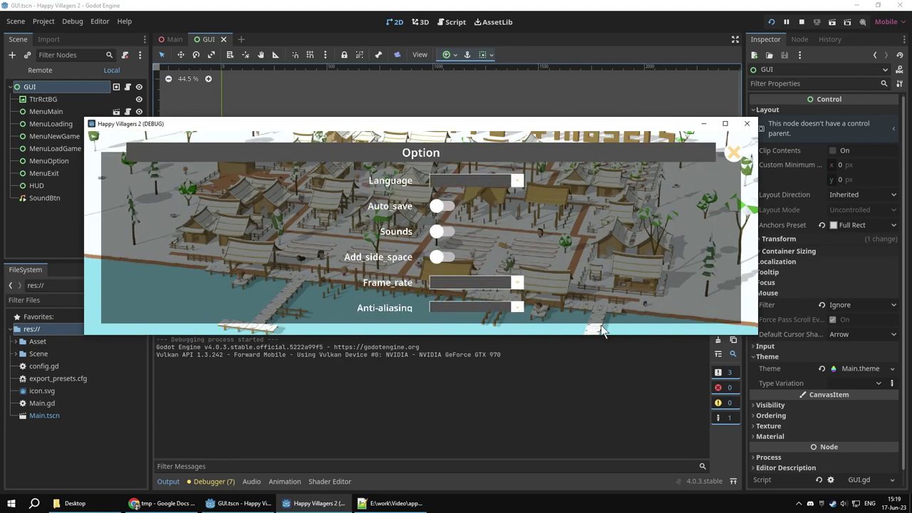
mouse_move(751, 242)
left_mouse_down()
mouse_move(508, 251)
mouse_move(536, 253)
left_mouse_up()
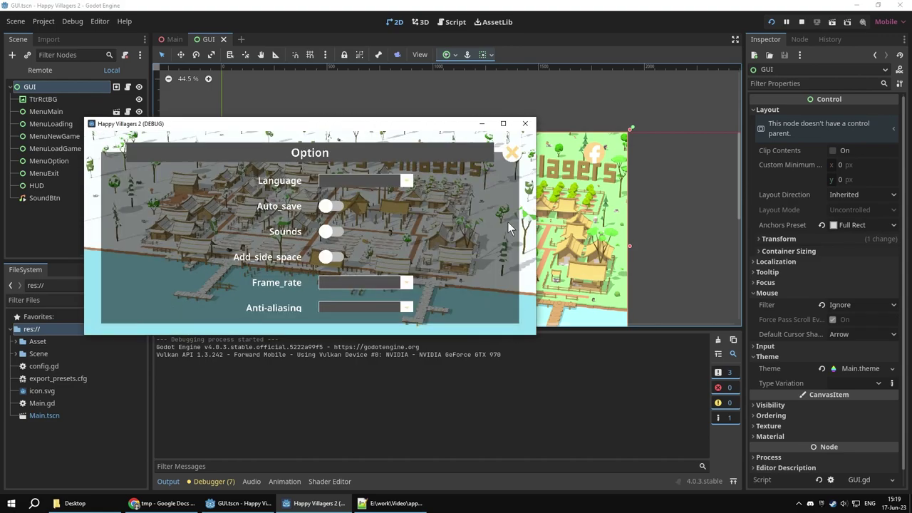
left_click(513, 153)
Step: Open New_game and make the window taller and wider to check the dialog scales
left_click(152, 318)
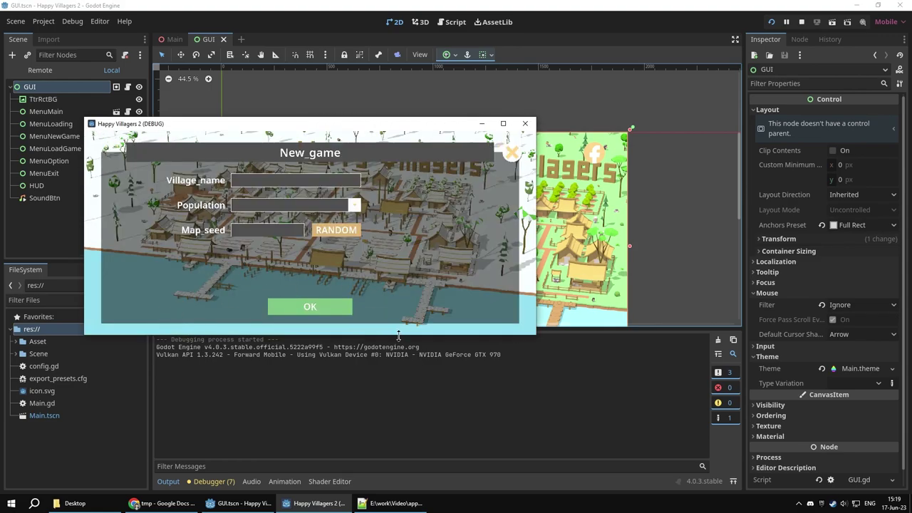
left_click_drag(398, 335, 398, 365)
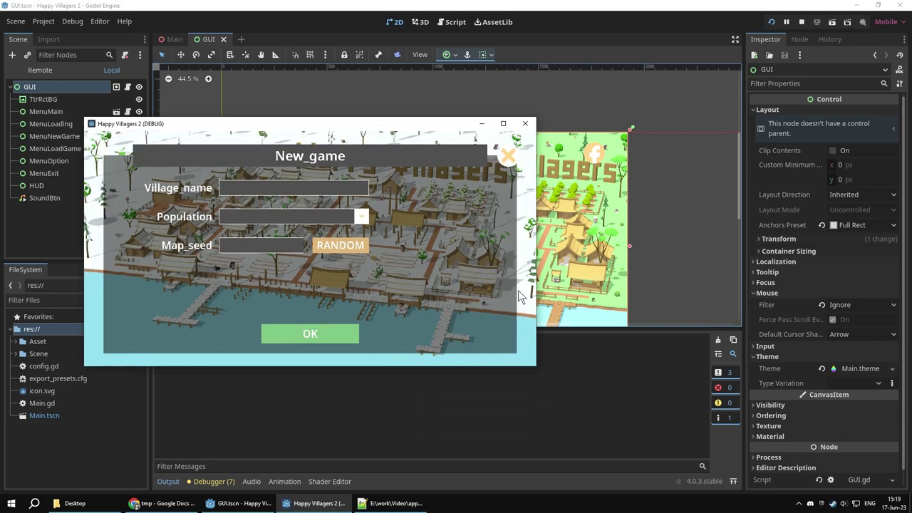
left_click_drag(536, 270, 743, 270)
left_click(713, 157)
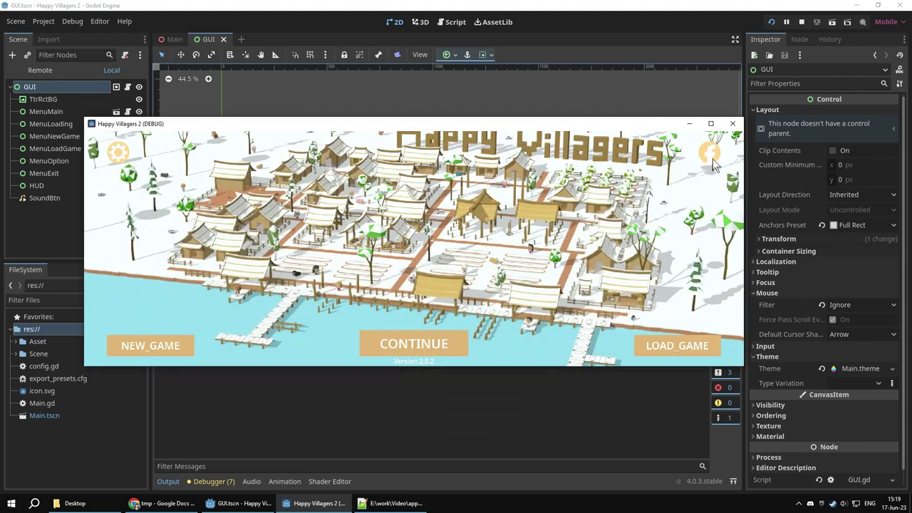
Step: Open Load_game, resize the window to check it, then close it and quit the game via EXIT
left_click(661, 351)
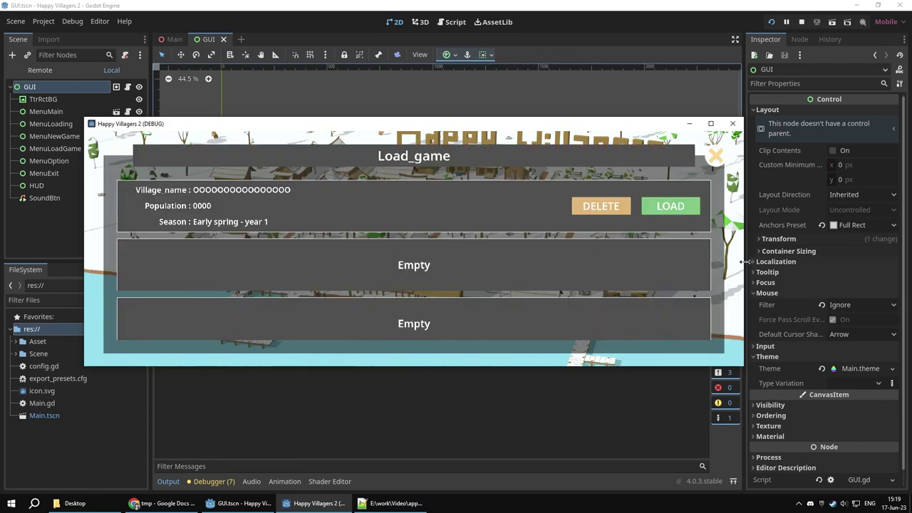
mouse_move(744, 262)
left_mouse_down()
mouse_move(490, 260)
mouse_move(741, 300)
left_mouse_up()
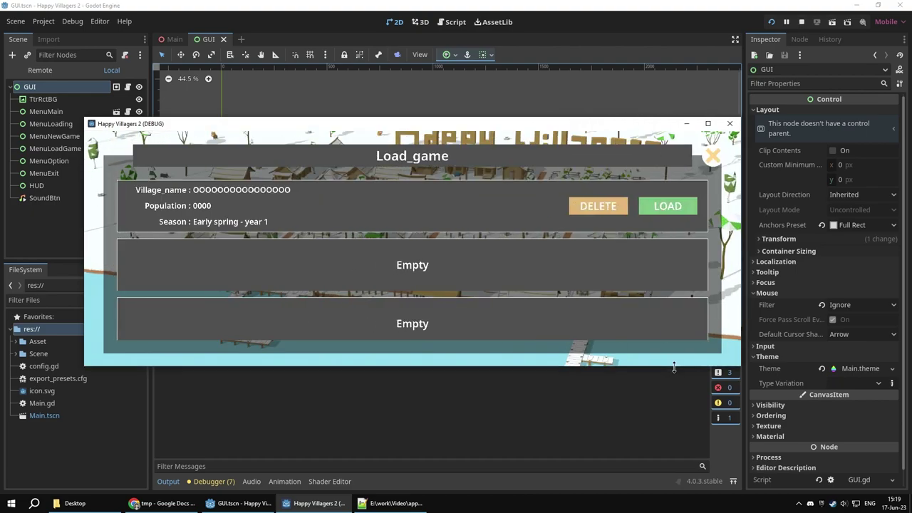
mouse_move(674, 367)
left_mouse_down()
mouse_move(654, 413)
mouse_move(656, 339)
left_mouse_up()
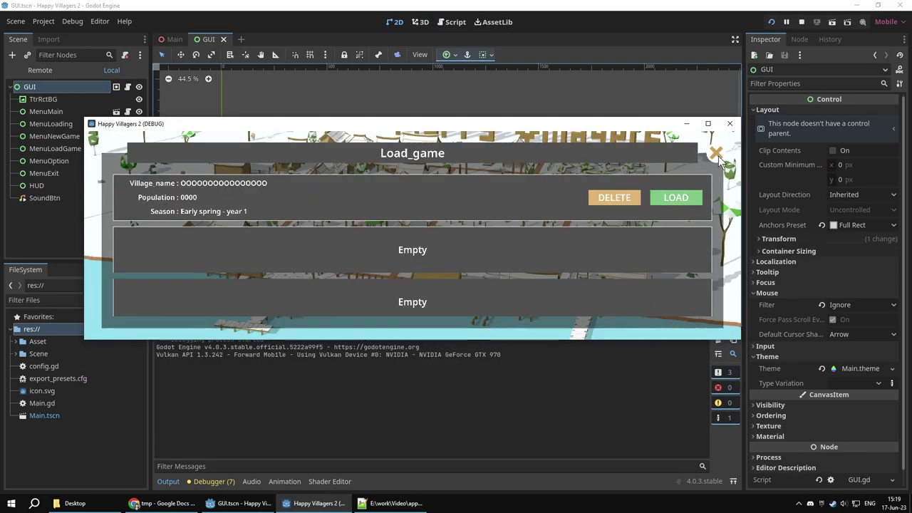
left_click(716, 154)
left_click(729, 123)
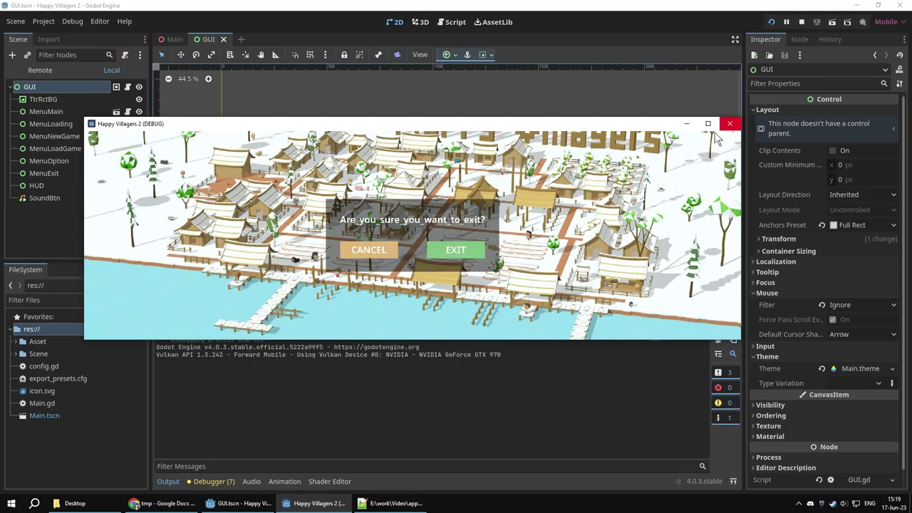
left_click(455, 250)
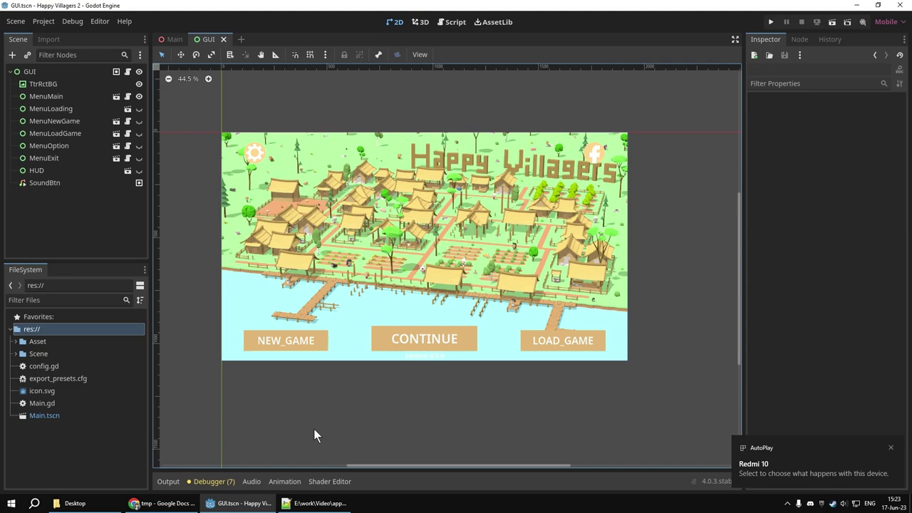
Step: Remote-deploy the game to the Redmi 21061119AG Android phone
left_click(816, 24)
left_click(836, 51)
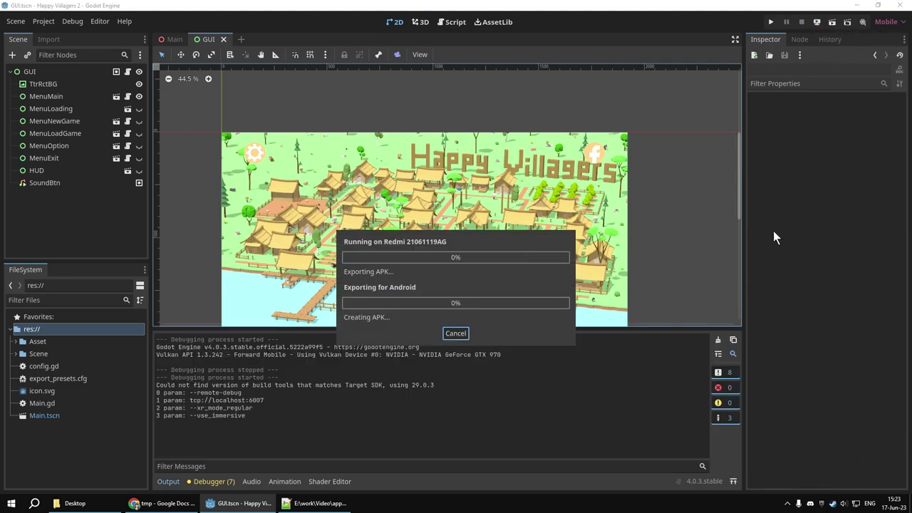